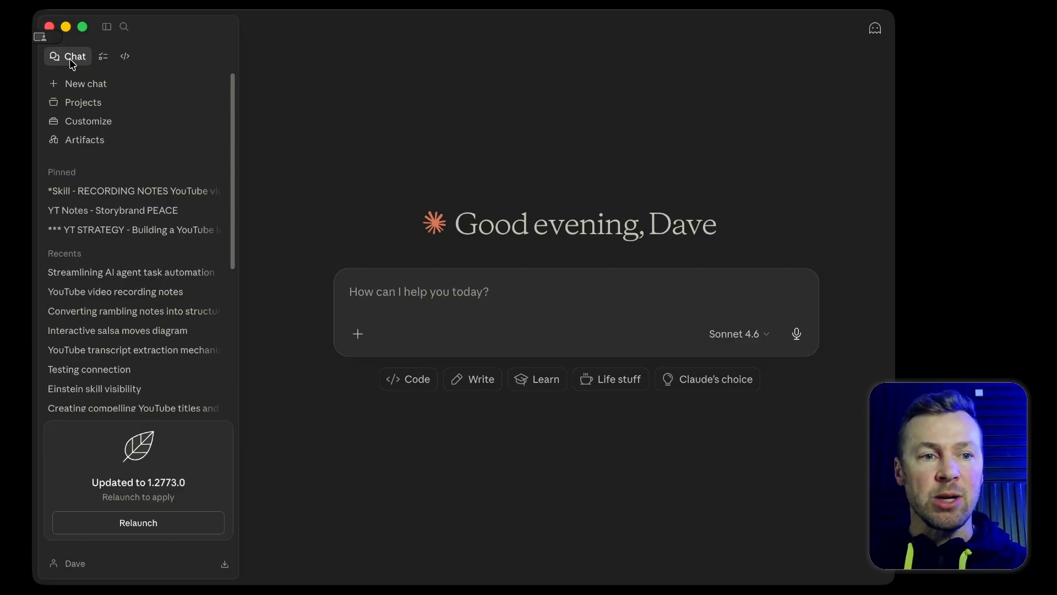
Step: Look at the Cowork start page and return to Chat
left_click(104, 58)
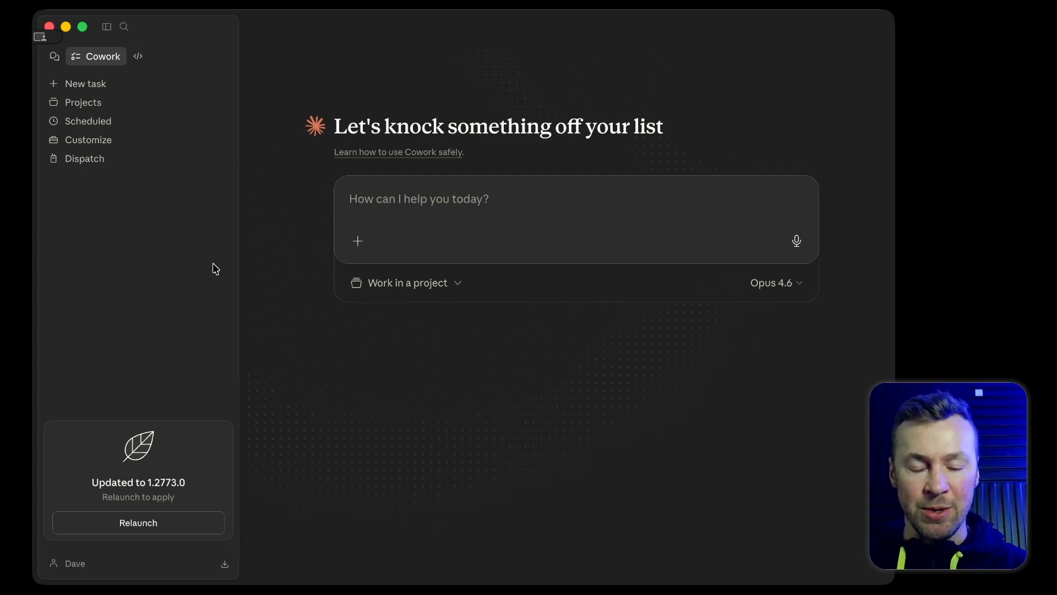
left_click(55, 58)
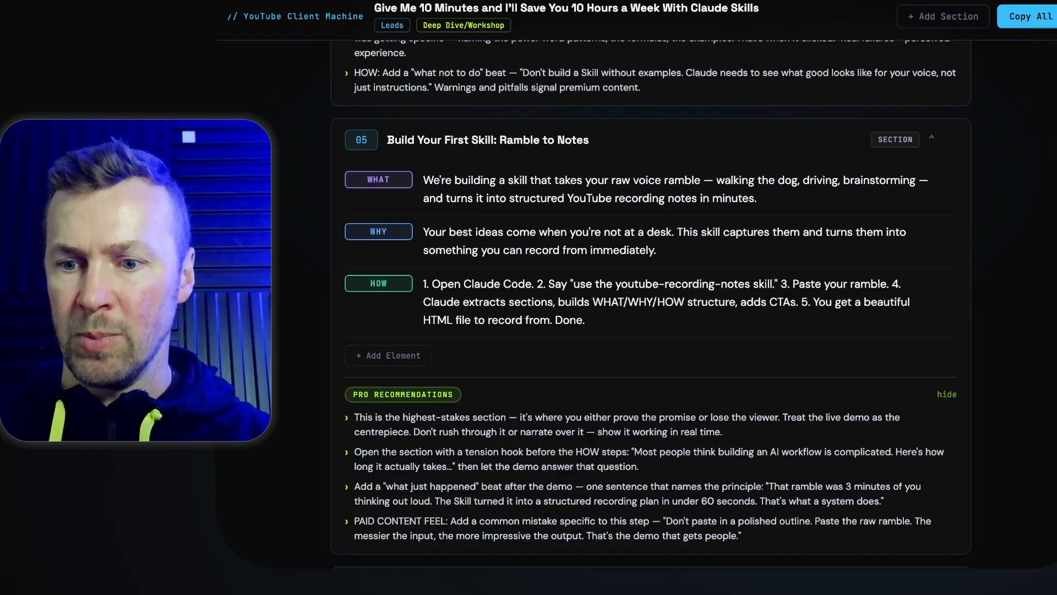
Step: Switch to the browser and look through the sample recording notes for the Claude Skills video, including its lesson sections and intro script
scroll(582, 279, "down", 5)
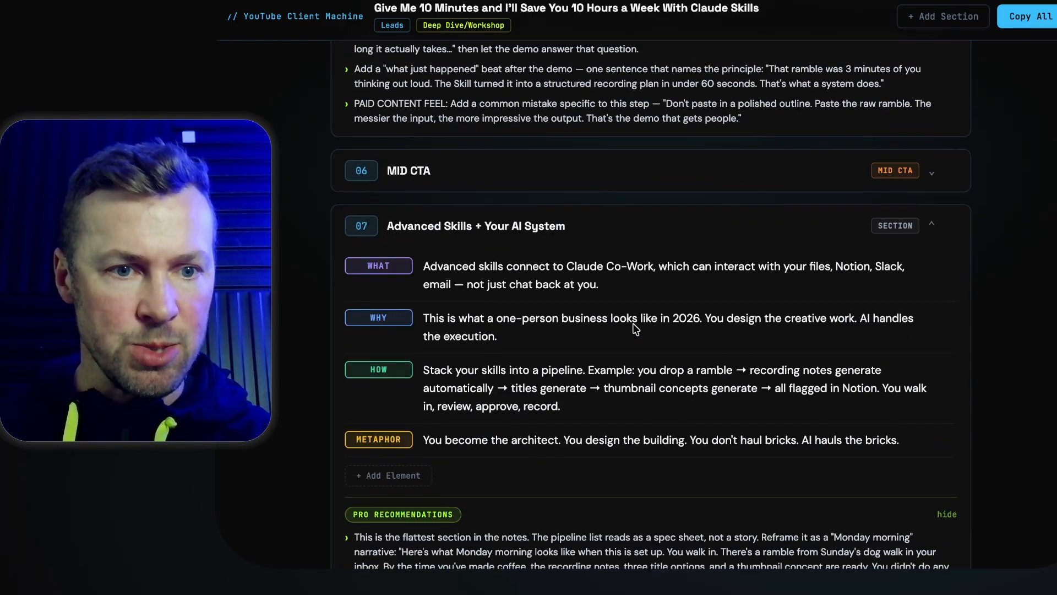
scroll(606, 303, "up", 20)
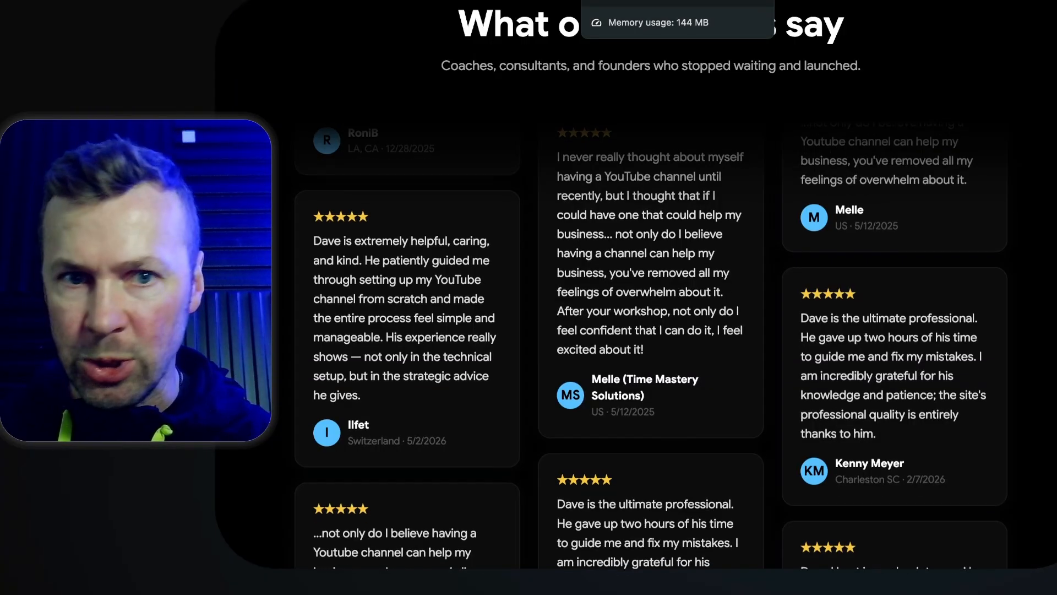
left_click(606, 1)
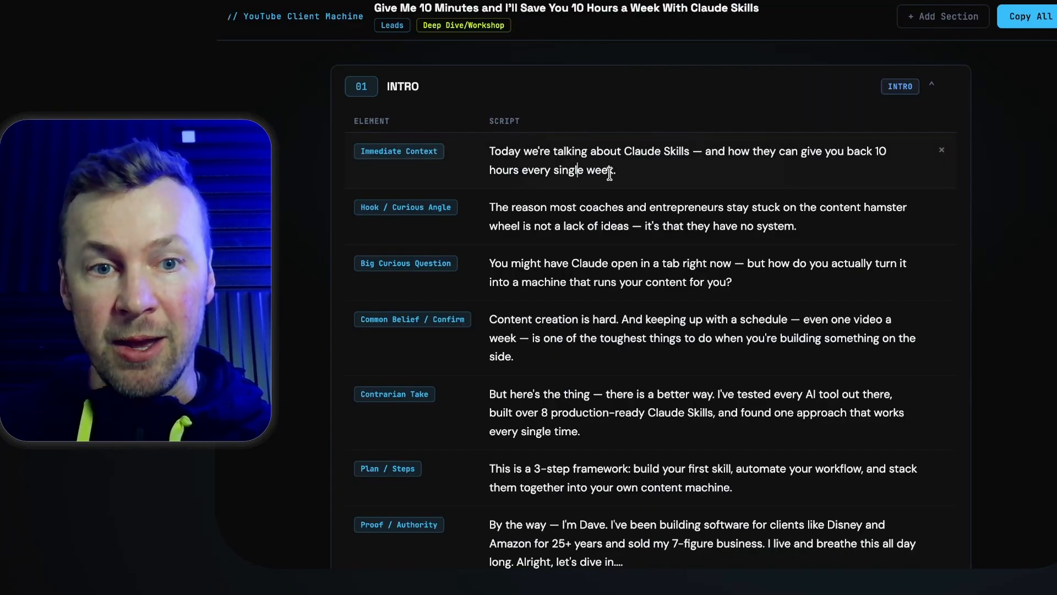
left_click(619, 170)
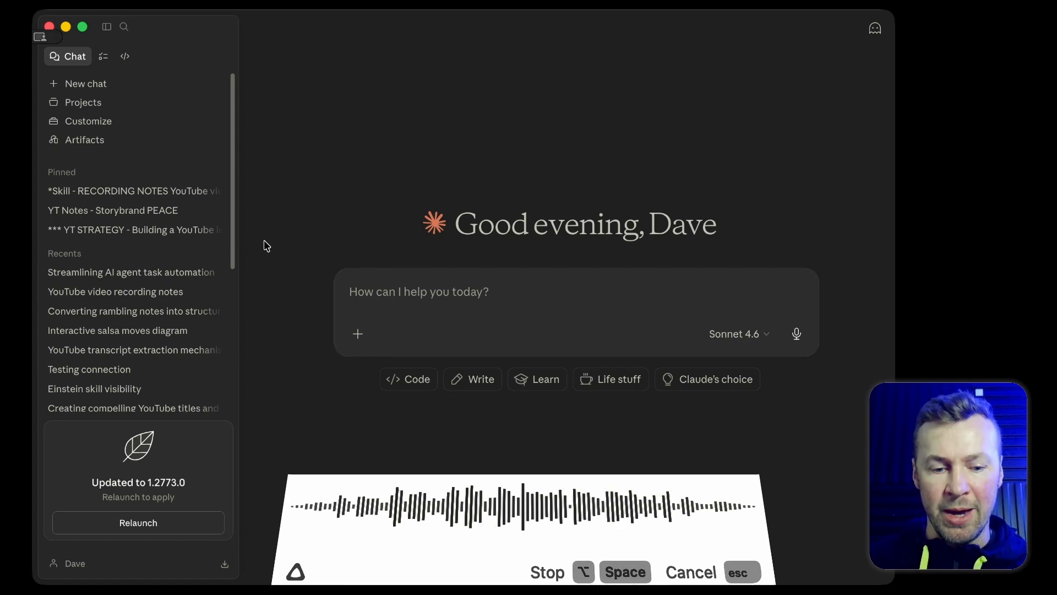
Step: Send Claude a new chat prompt asking to discuss and customize a demo YouTube recording notes skill step by step before creating it
key("alt+space")
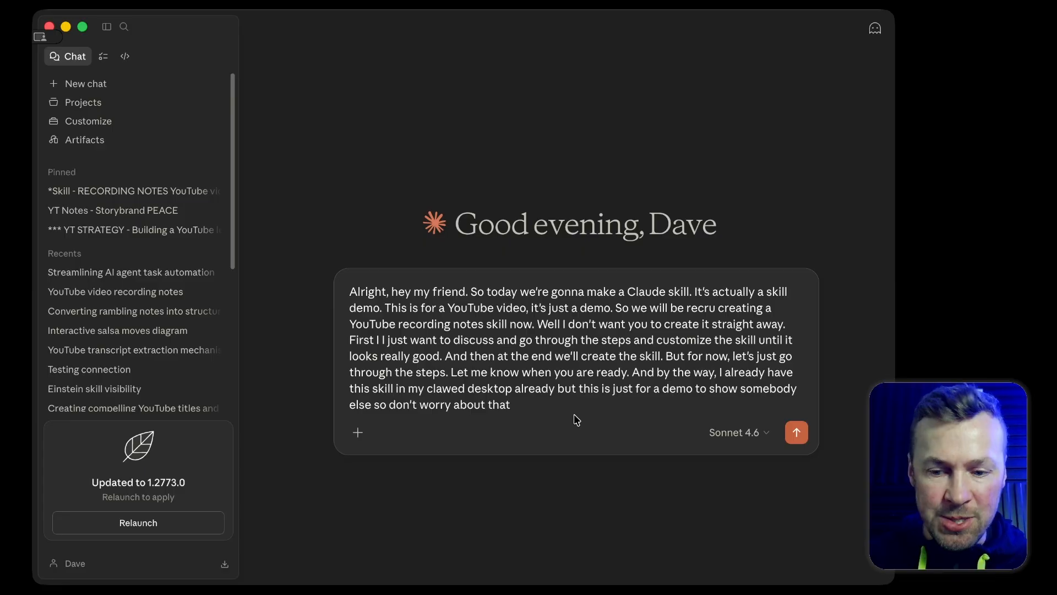
key("Return")
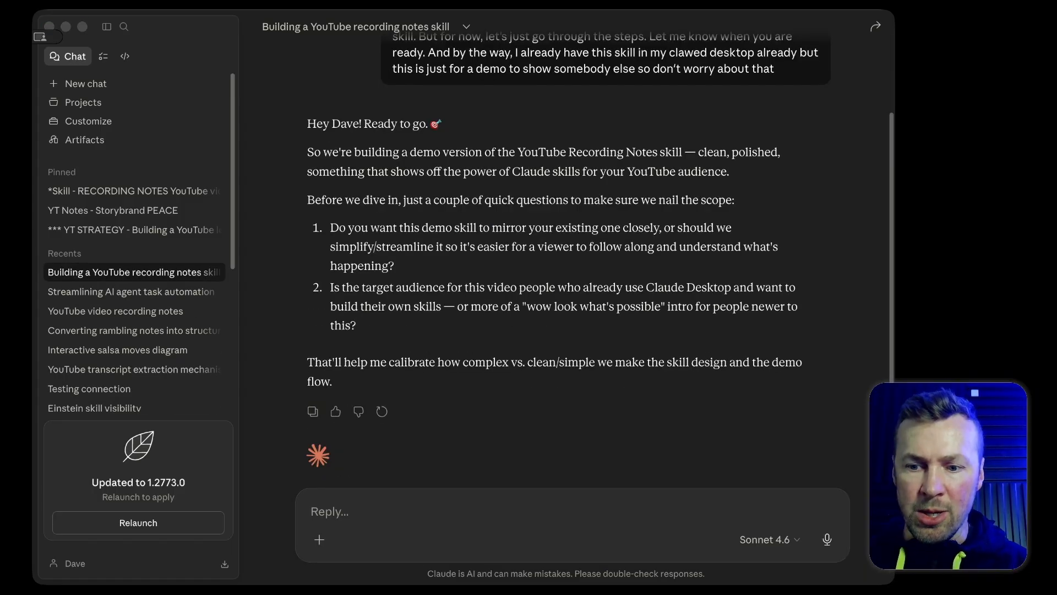
Step: Draft a reply with the skill's steps: ask for video idea and landing page, collect a ramble, and build an intro, mini-CTA and what/why/how outline
left_click(575, 457)
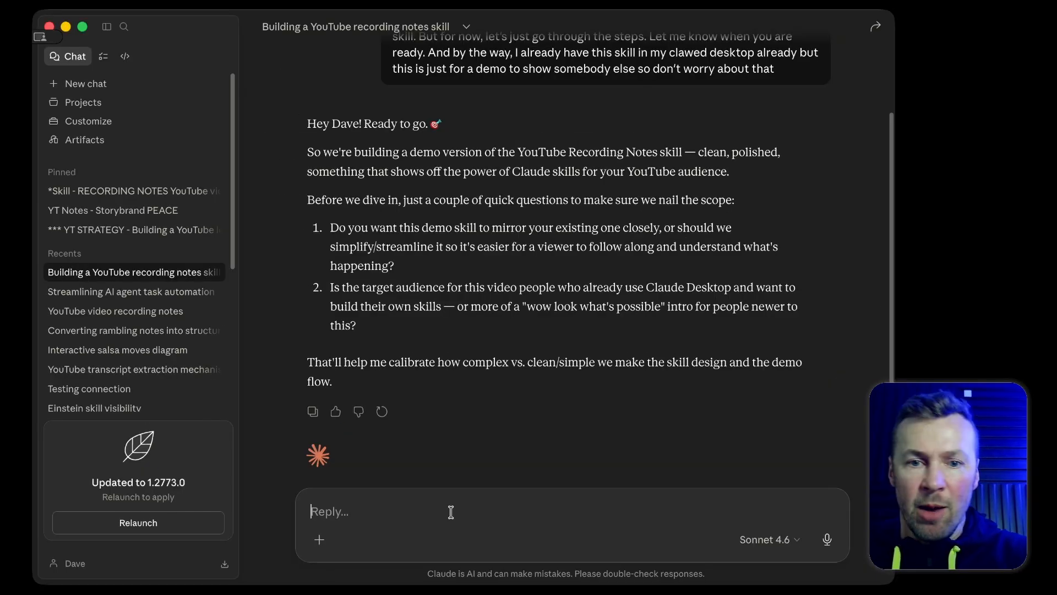
key("alt+space")
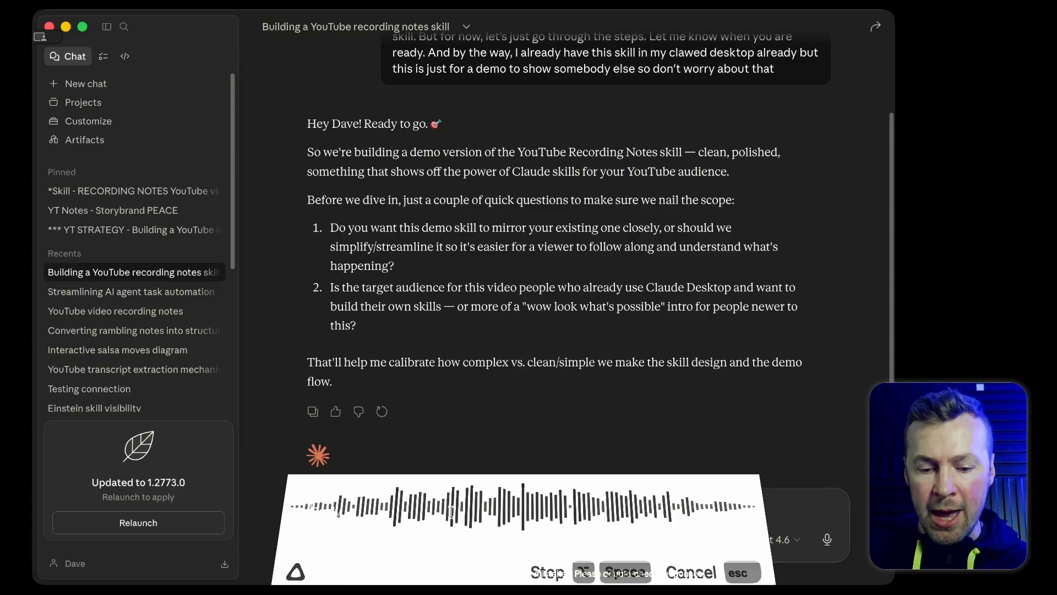
key("alt+space")
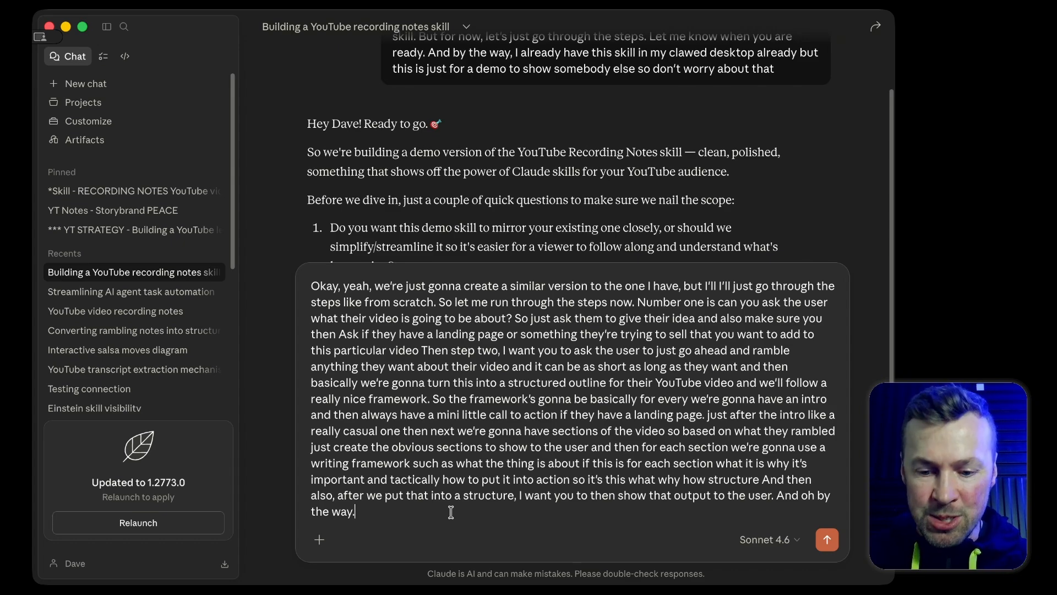
type("..")
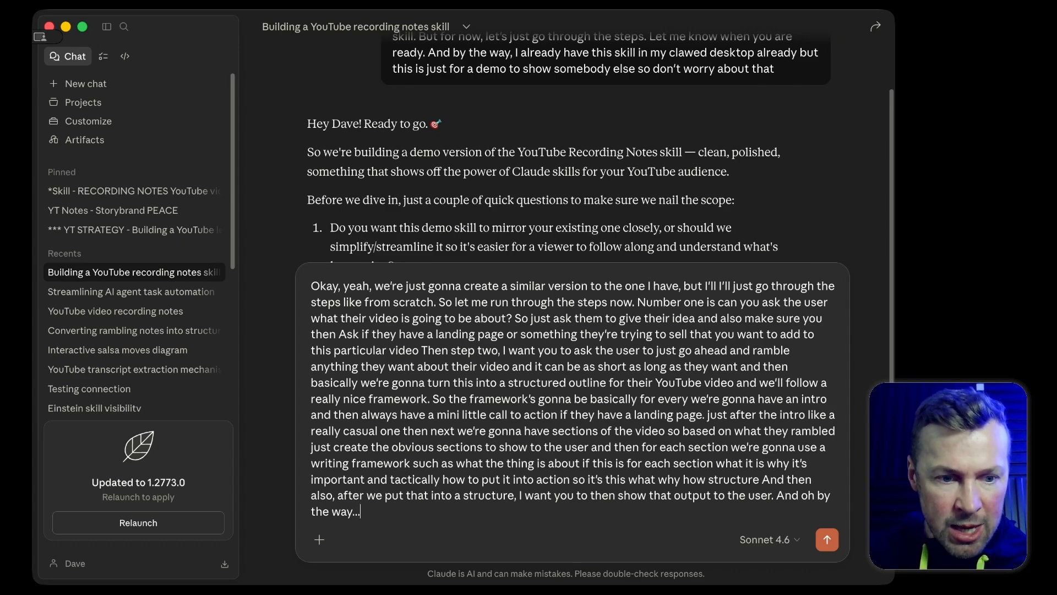
Step: Add a paragraph to the reply requiring four or five sections maximum, midway and end calls to action, and a watch-next plug at the ending
key("shift+Return")
key("shift+Return")
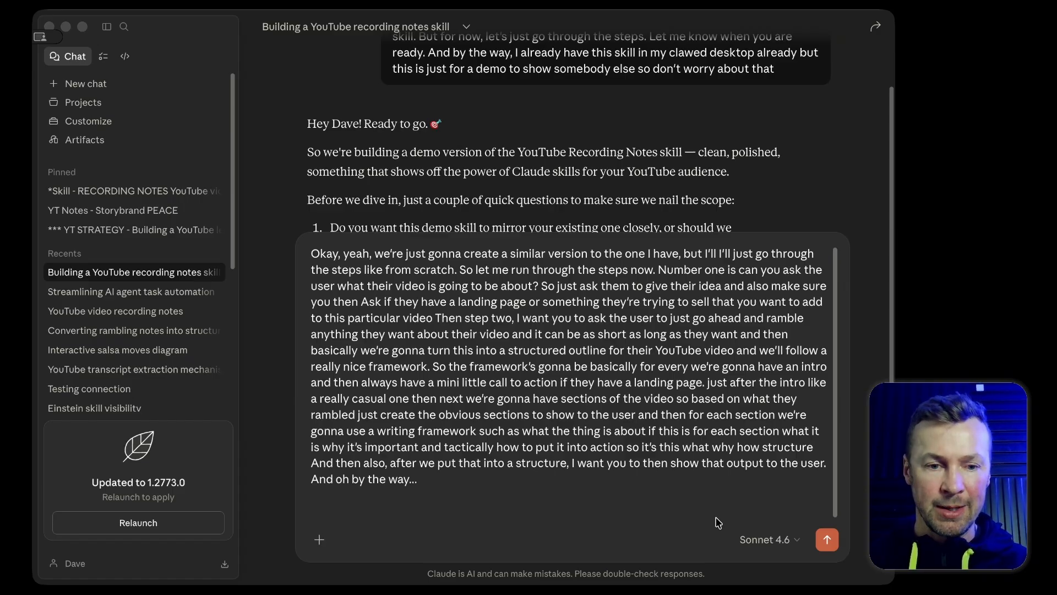
key("alt+space")
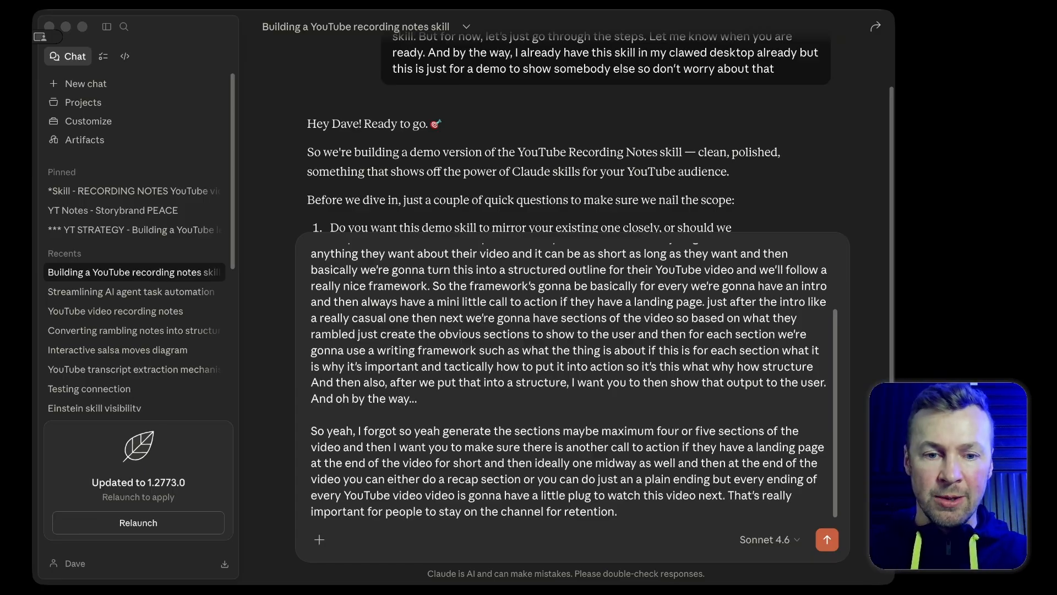
Step: Add instructions for a chat table, story and metaphor prompts, and a dark mode HTML page with labelled elements, and send the reply
key("shift+Return")
key("shift+Return")
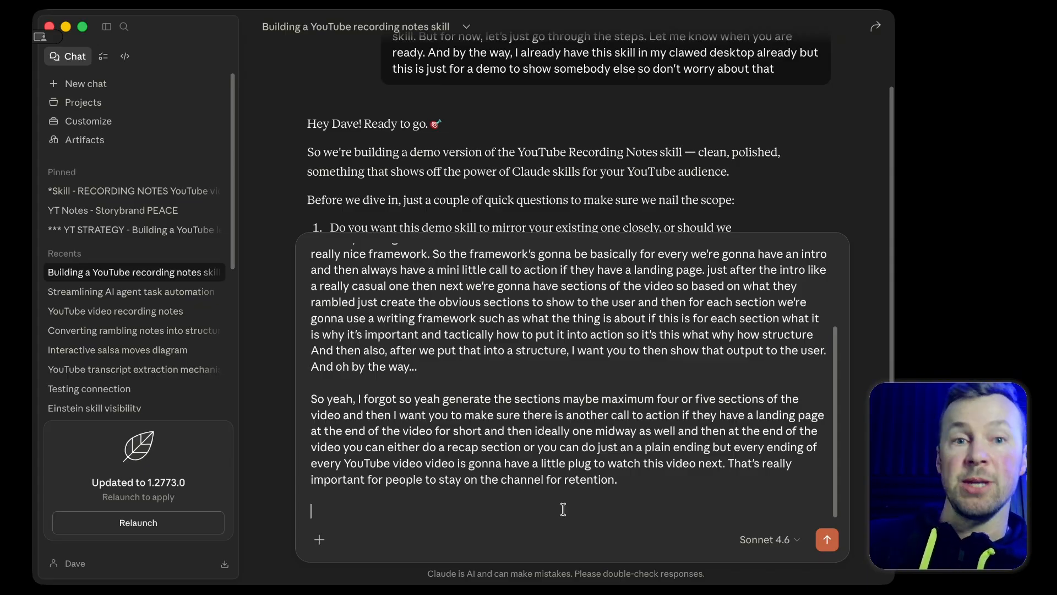
key("alt+space")
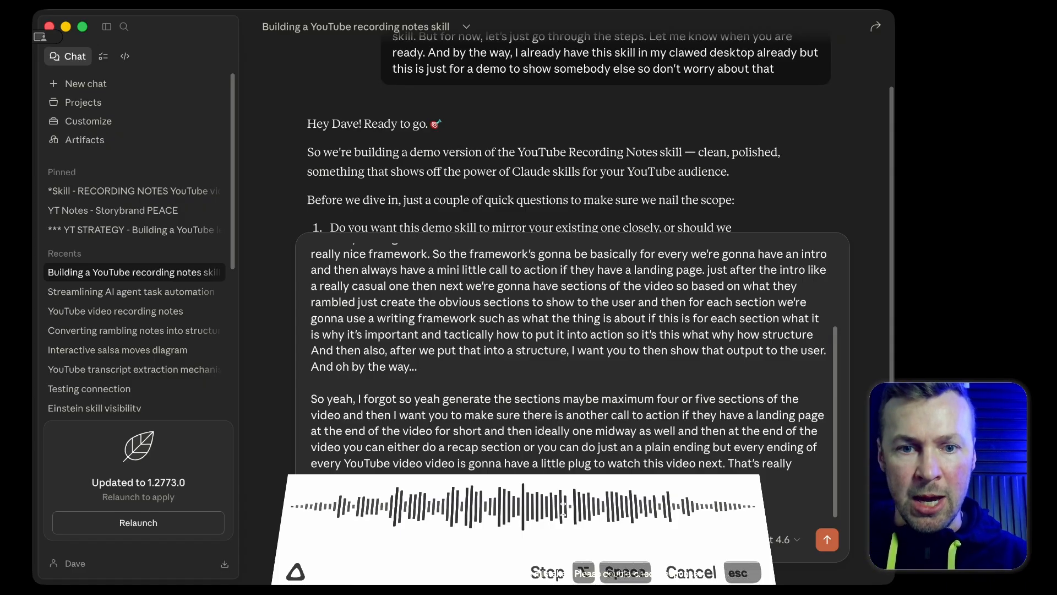
key("alt+space")
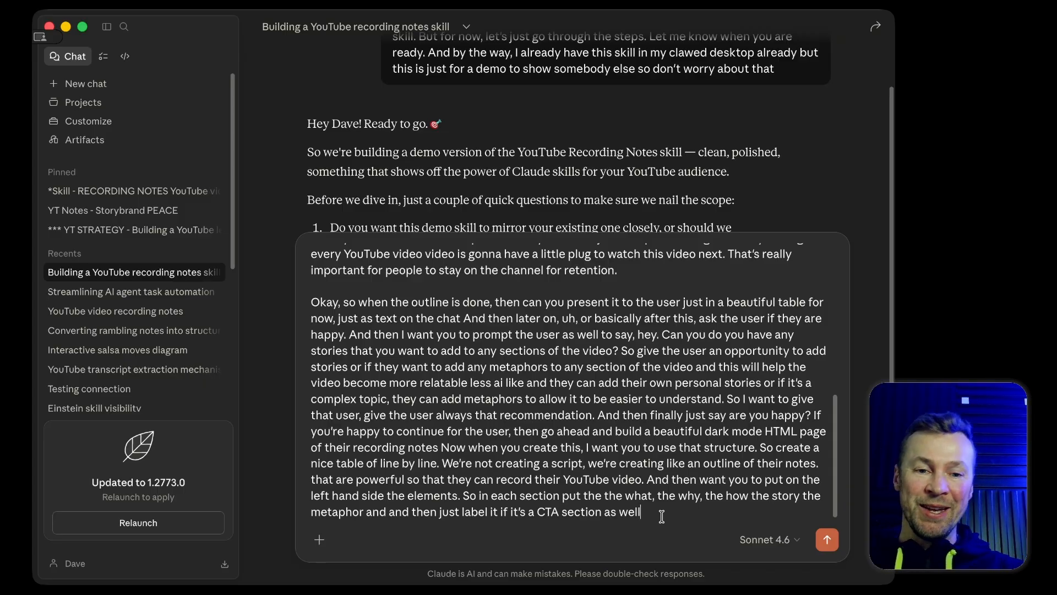
key("Return")
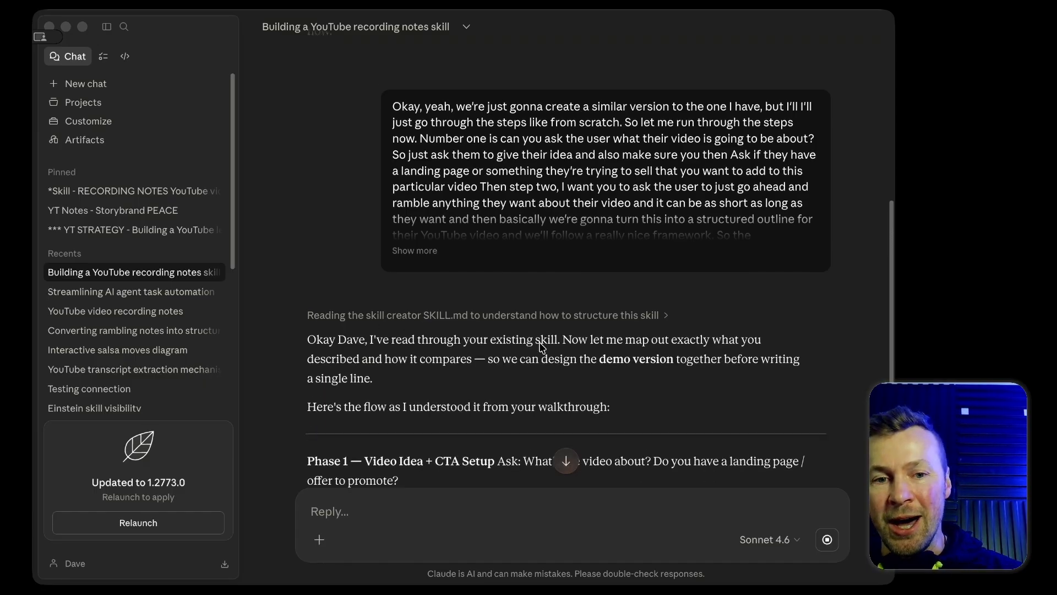
Step: Read through the proposed skill phases and the questions Claude wants confirmed before writing the skill
scroll(543, 346, "down", 5)
scroll(542, 348, "down", 1)
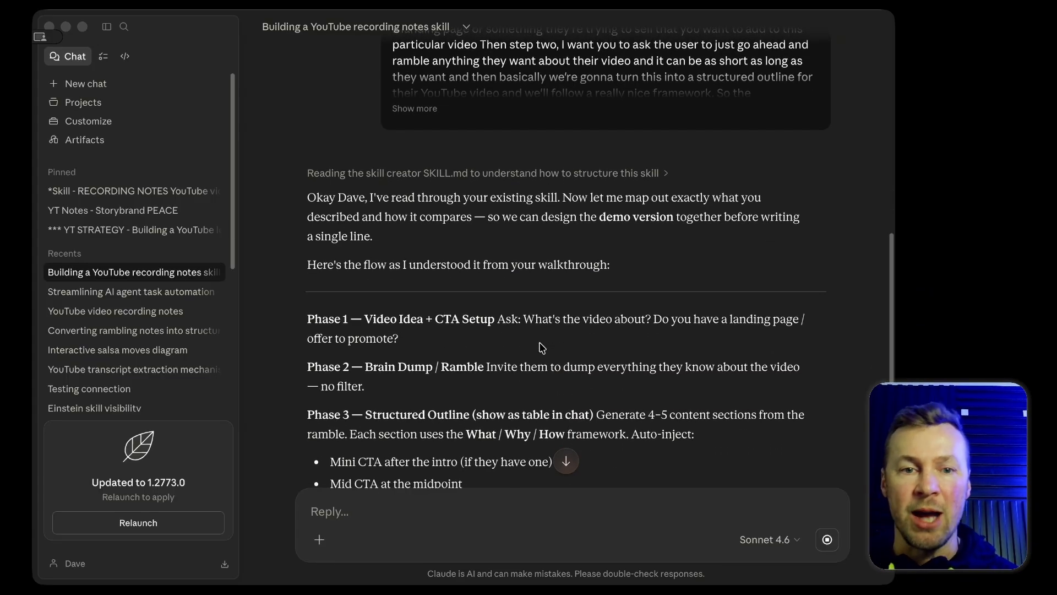
scroll(573, 343, "down", 1)
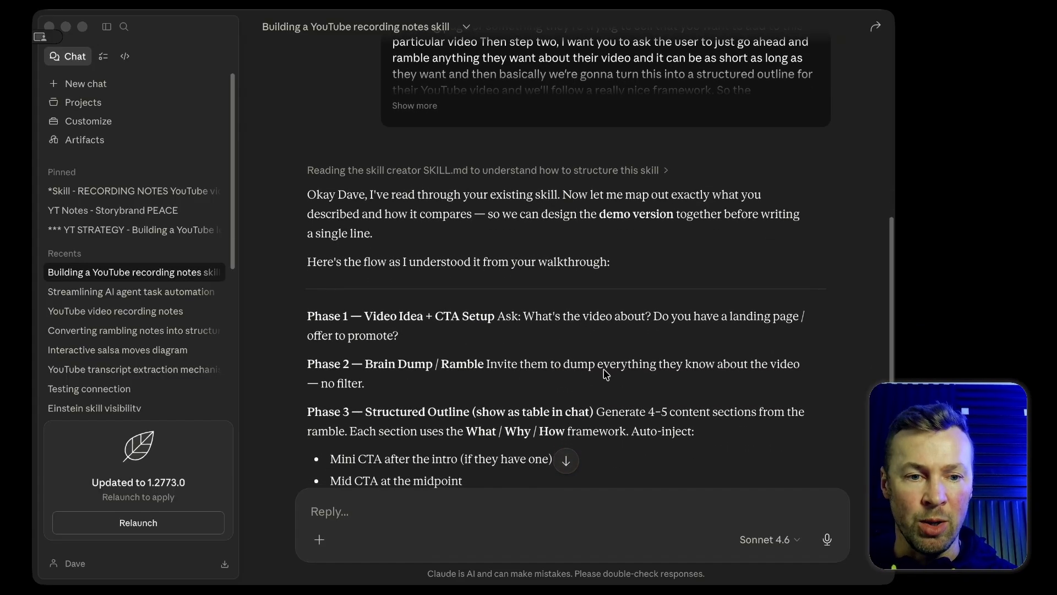
scroll(640, 337, "down", 1)
scroll(640, 335, "down", 3)
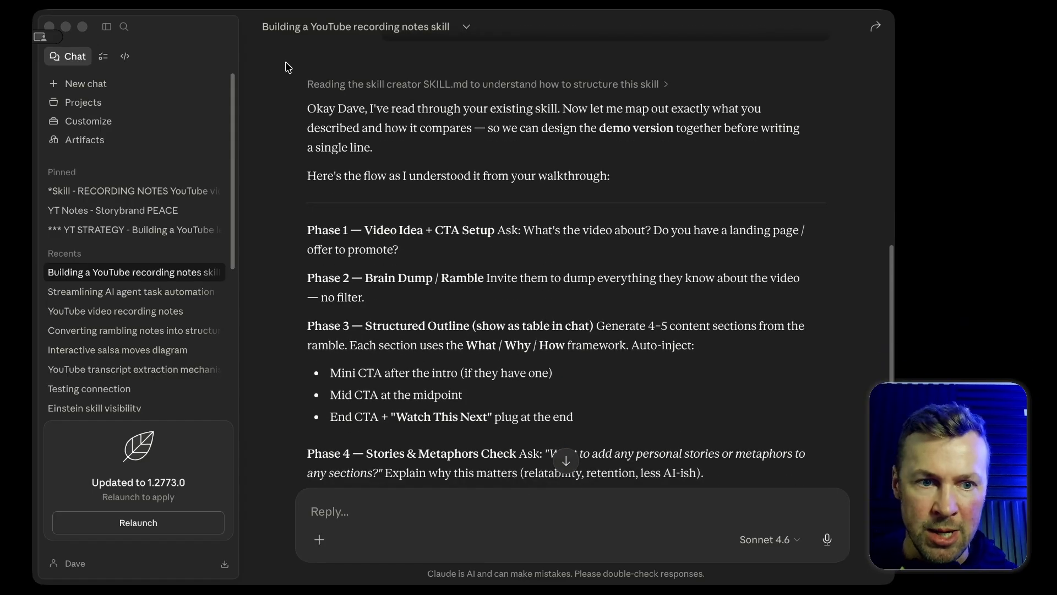
scroll(631, 252, "down", 3)
scroll(388, 198, "down", 4)
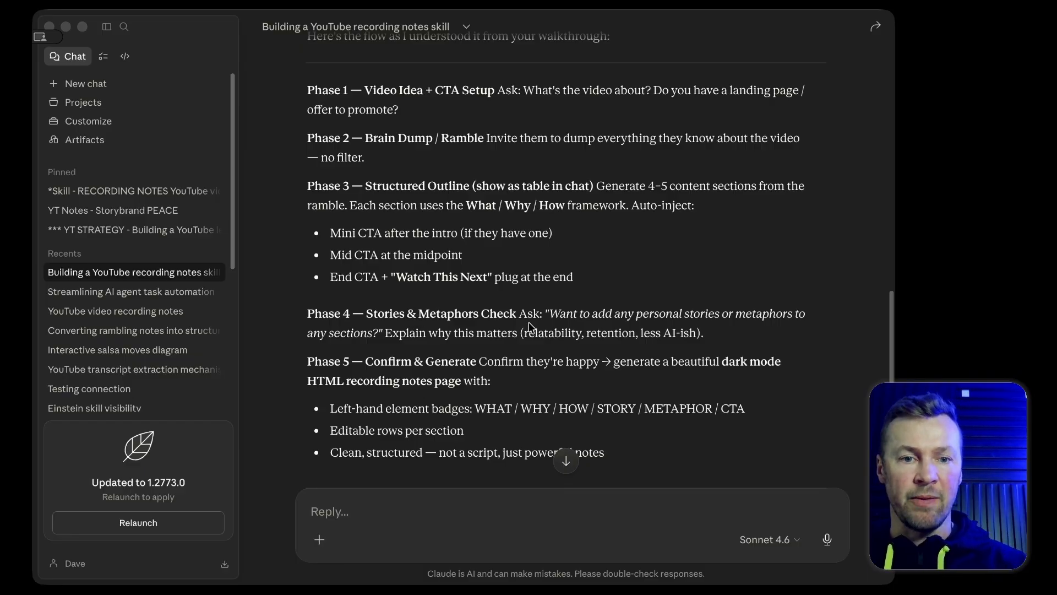
scroll(518, 358, "down", 5)
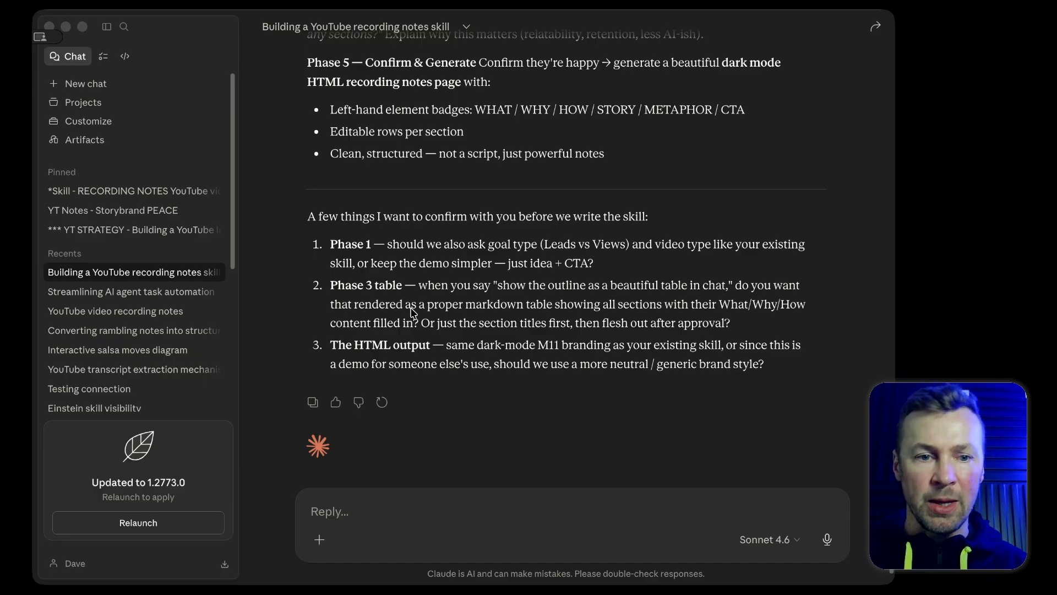
Step: Answer Claude's questions: skip the goal type, show a what/why/how text table with section titles in chat, and use M11 dark branding for the HTML
left_click(379, 522)
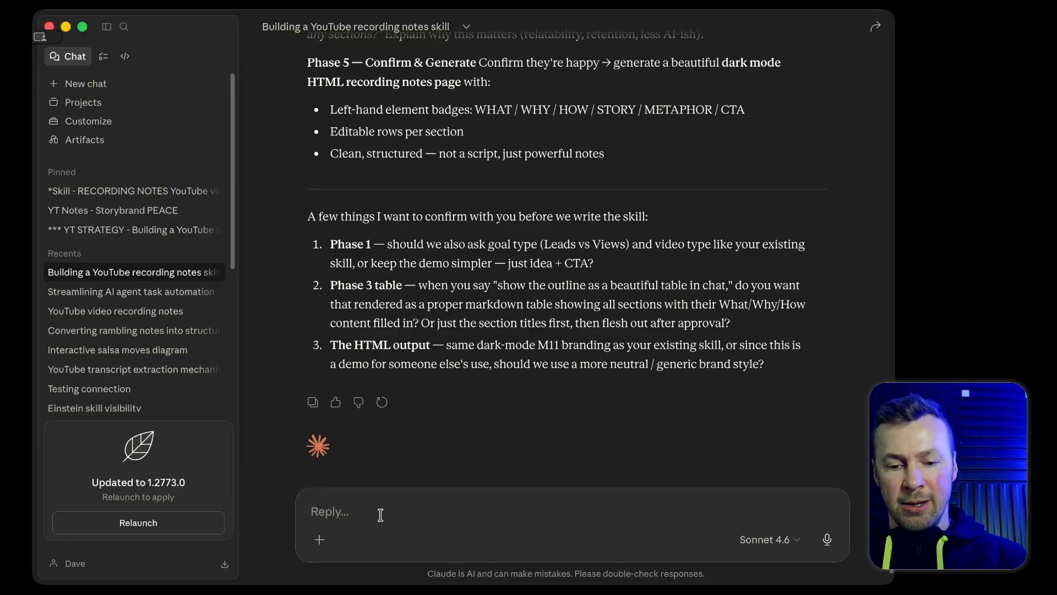
key("alt+space")
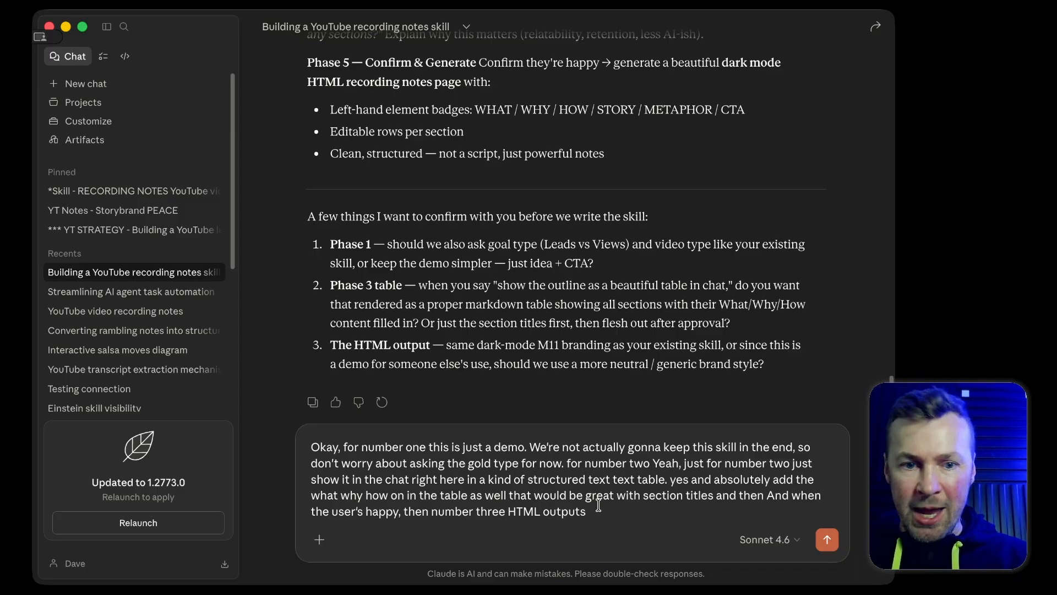
key("alt+space")
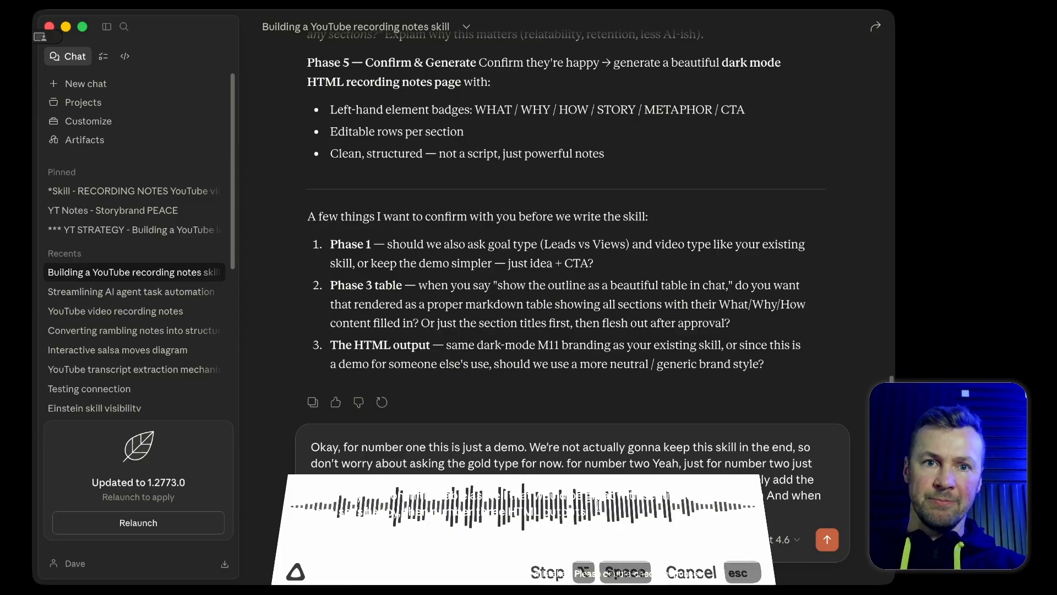
key("alt+space")
key("Return")
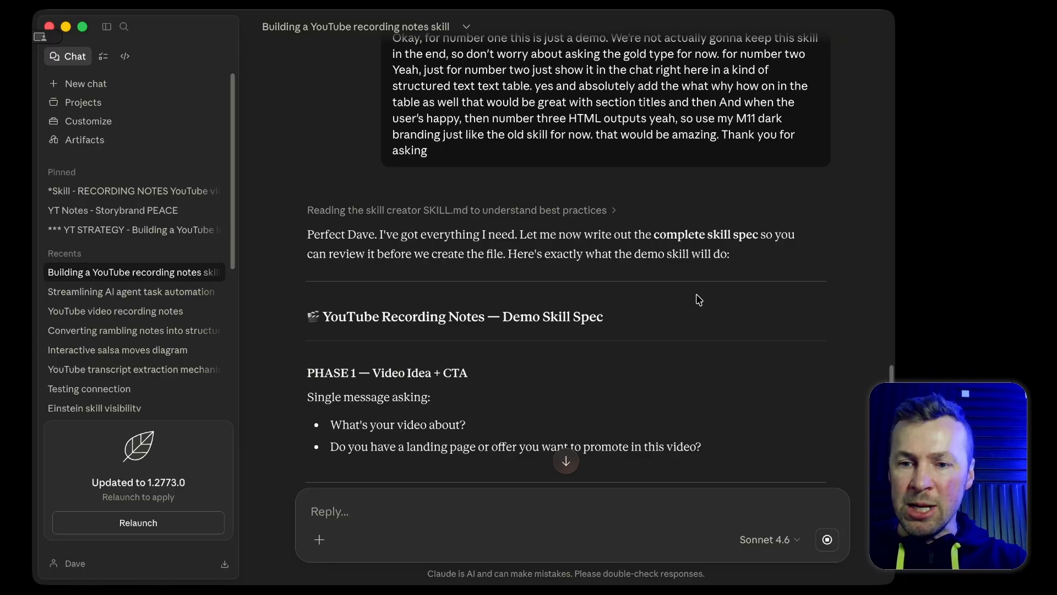
Step: Review the demo skill spec and reply "Yeah, that sounds awesome. Let's build it right now and and then we'll test it out"
scroll(524, 251, "down", 3)
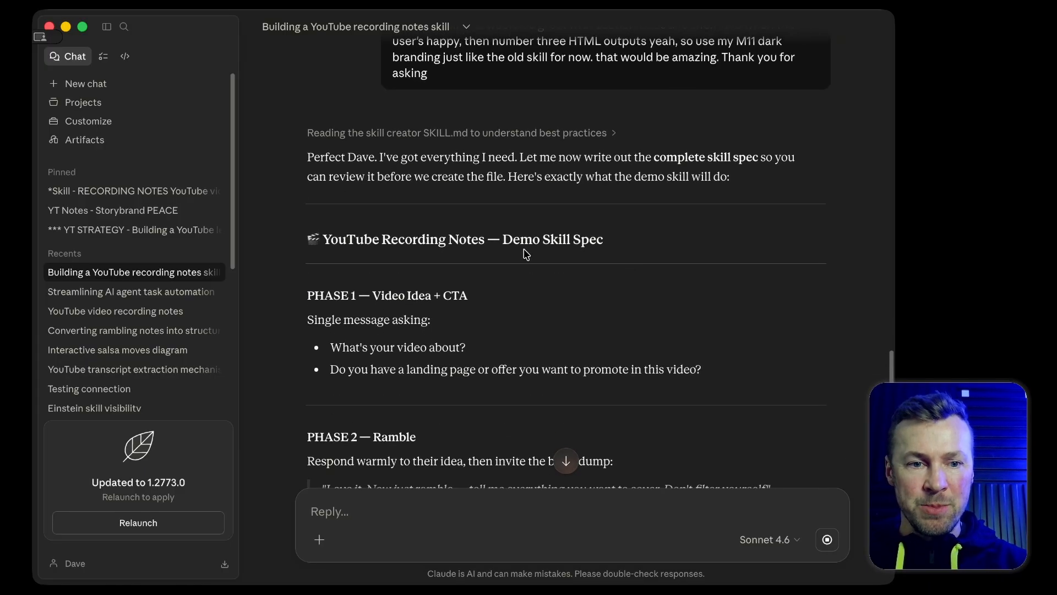
scroll(375, 182, "down", 2)
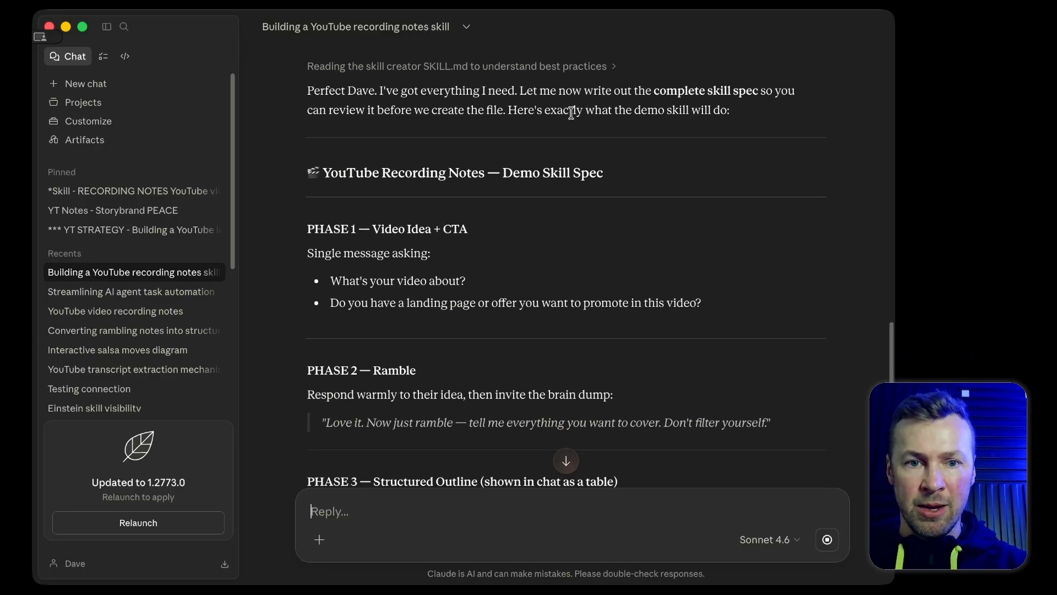
scroll(506, 216, "down", 10)
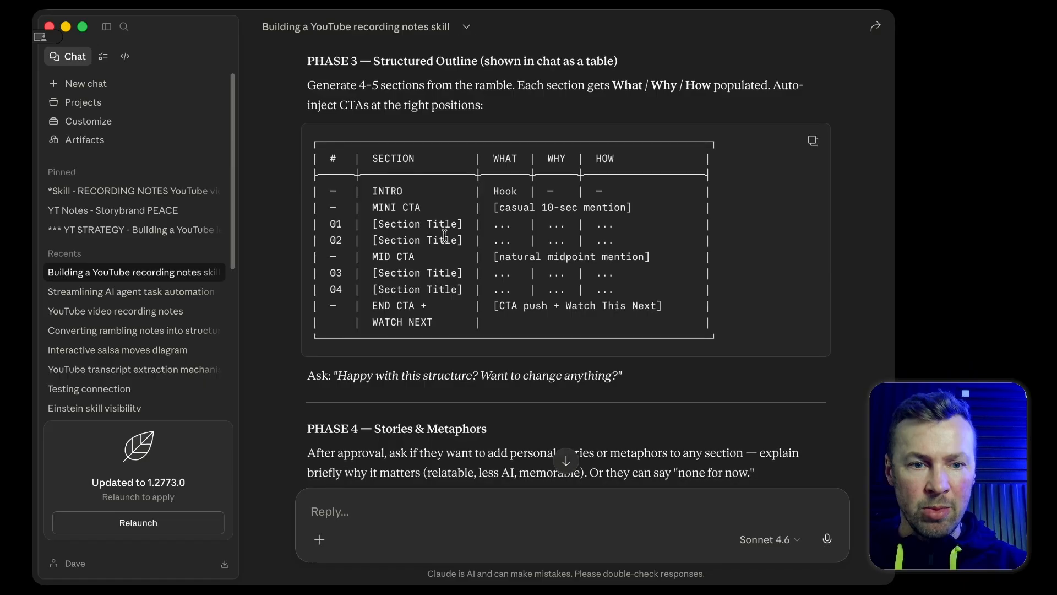
scroll(691, 311, "down", 9)
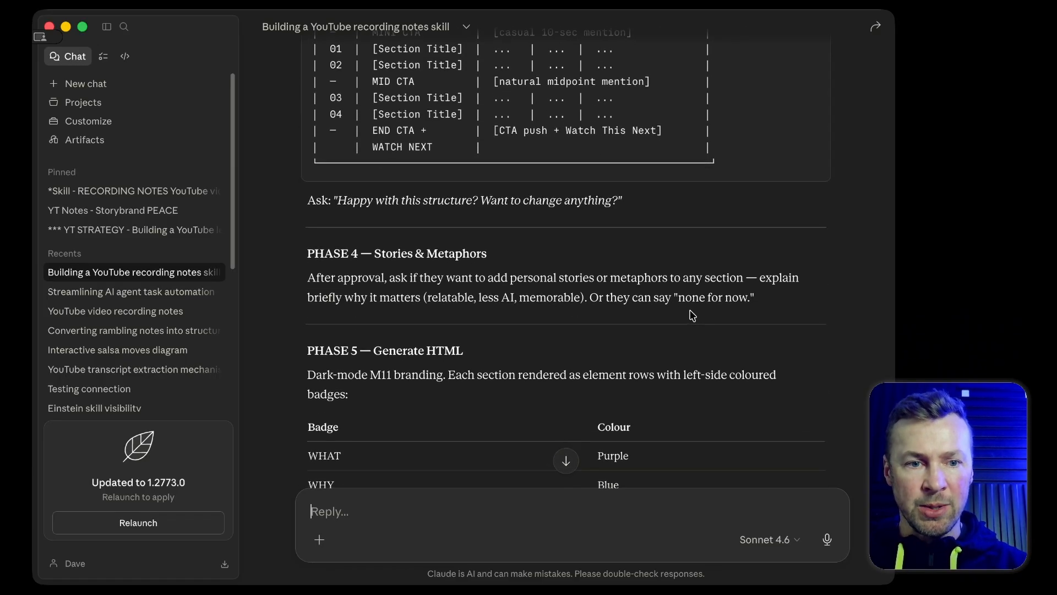
scroll(650, 347, "down", 4)
left_click(422, 505)
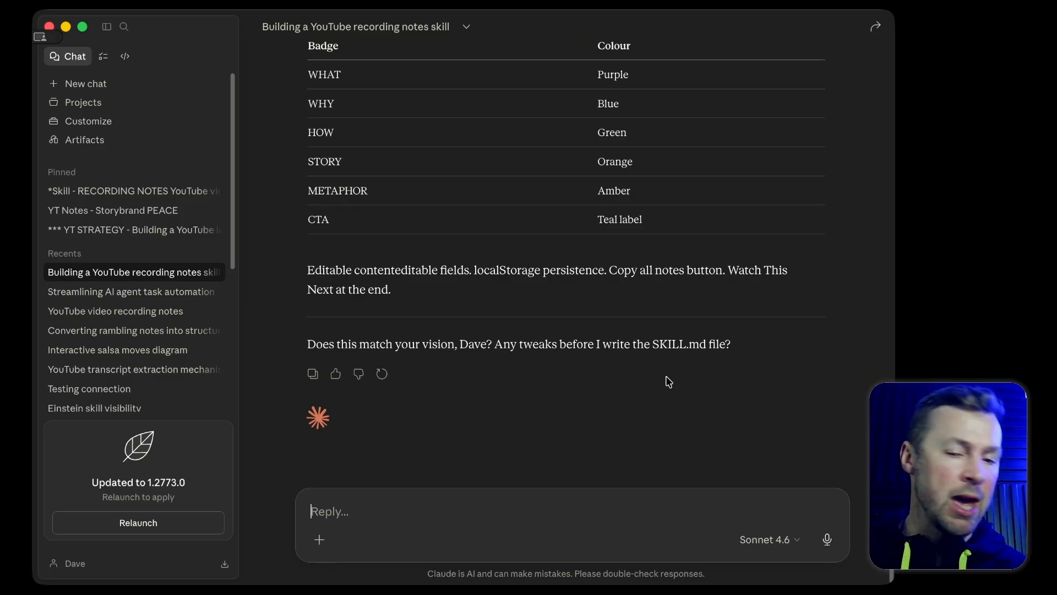
type("Yeah, that sounds awesome. Let's build it right now and and then we'll test it out")
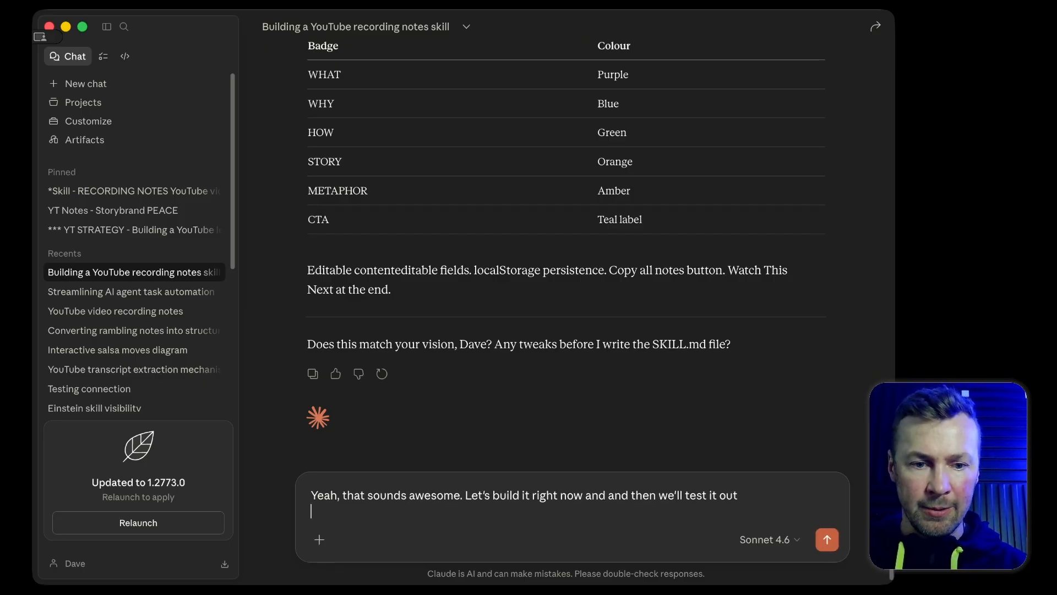
key("Return")
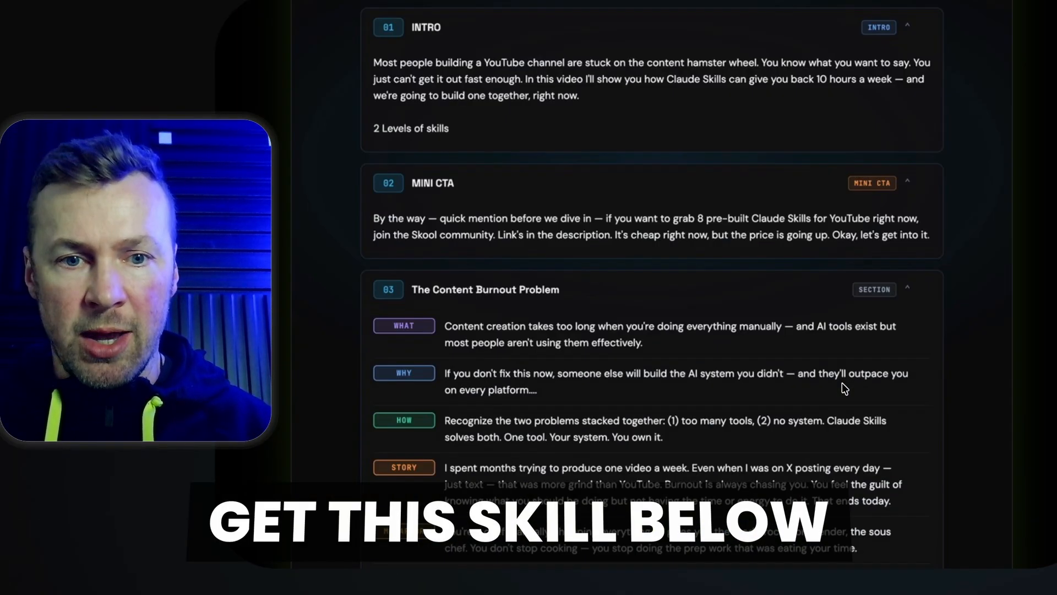
Step: Examine the mini CTA and Content Burnout Problem sections of the sample recording notes page
scroll(492, 287, "down", 5)
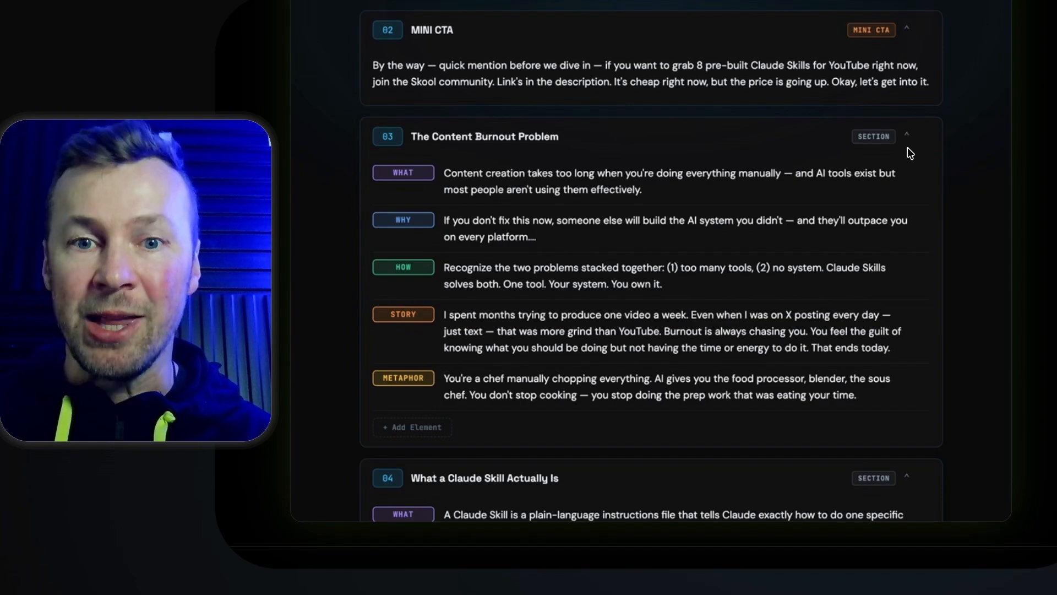
Step: Look over the rest of the sample recording notes and the landing page offering the free Claude skill
scroll(770, 352, "down", 4)
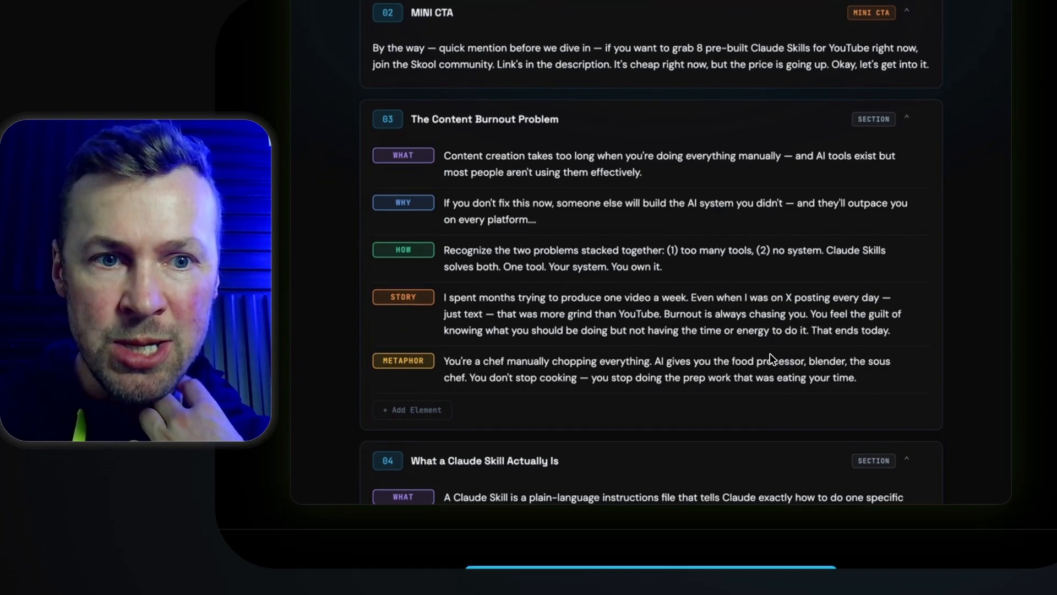
scroll(390, 390, "down", 1)
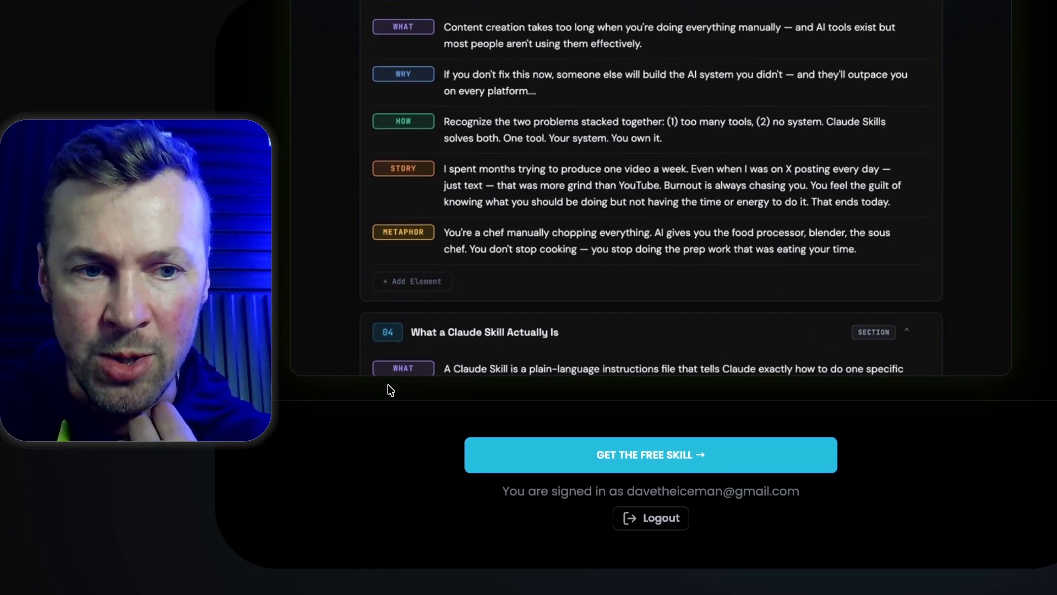
scroll(389, 390, "up", 8)
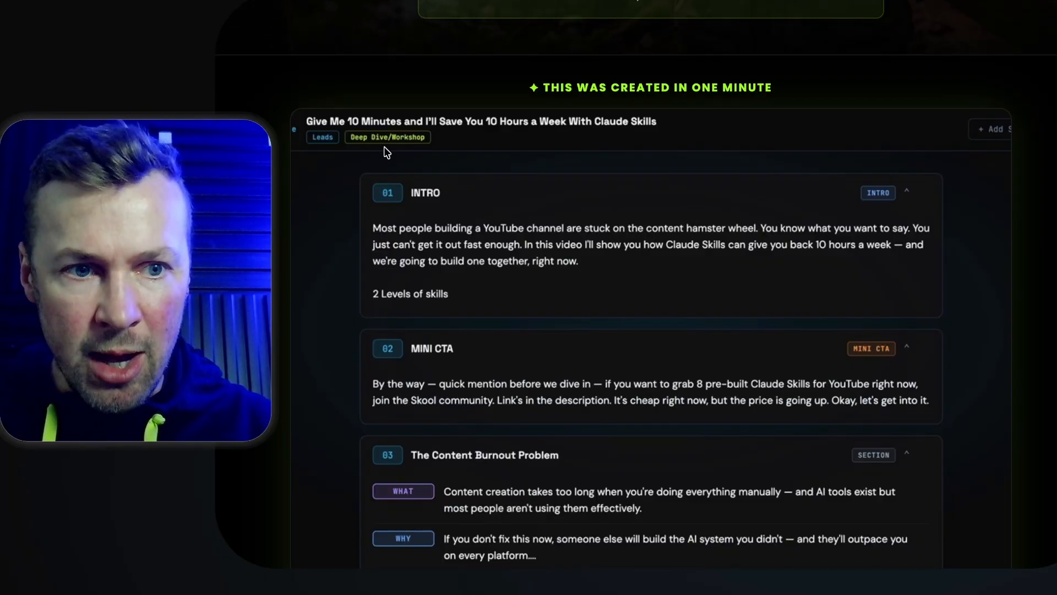
scroll(521, 228, "up", 4)
scroll(800, 165, "up", 2)
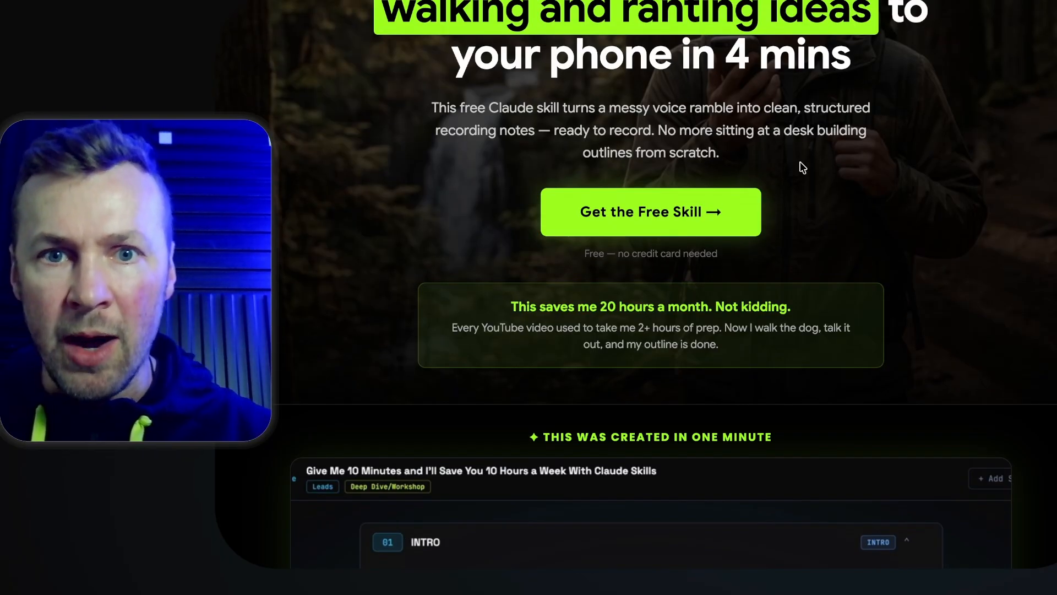
scroll(906, 127, "up", 2)
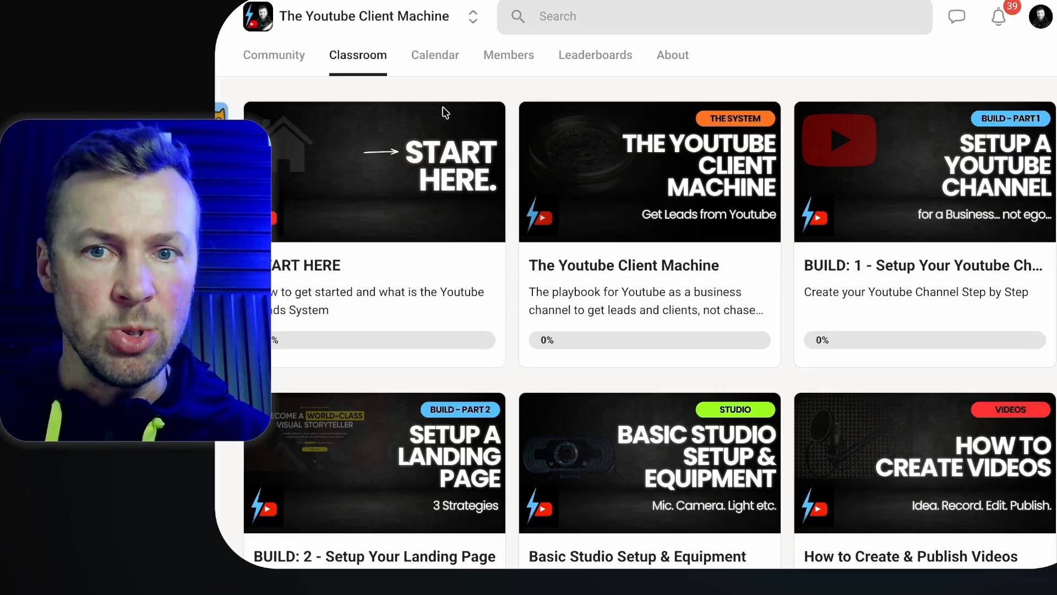
Step: Browse the Skool classroom courses, view the AI + Claude Skills, Tools & Resources course, and return to the course overview
scroll(690, 246, "down", 6)
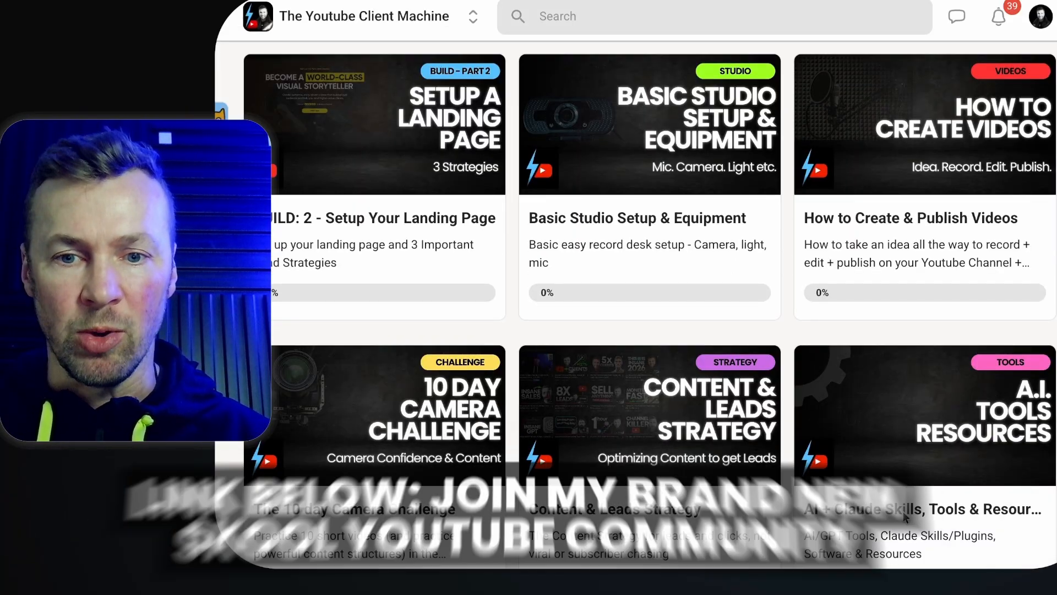
left_click(917, 498)
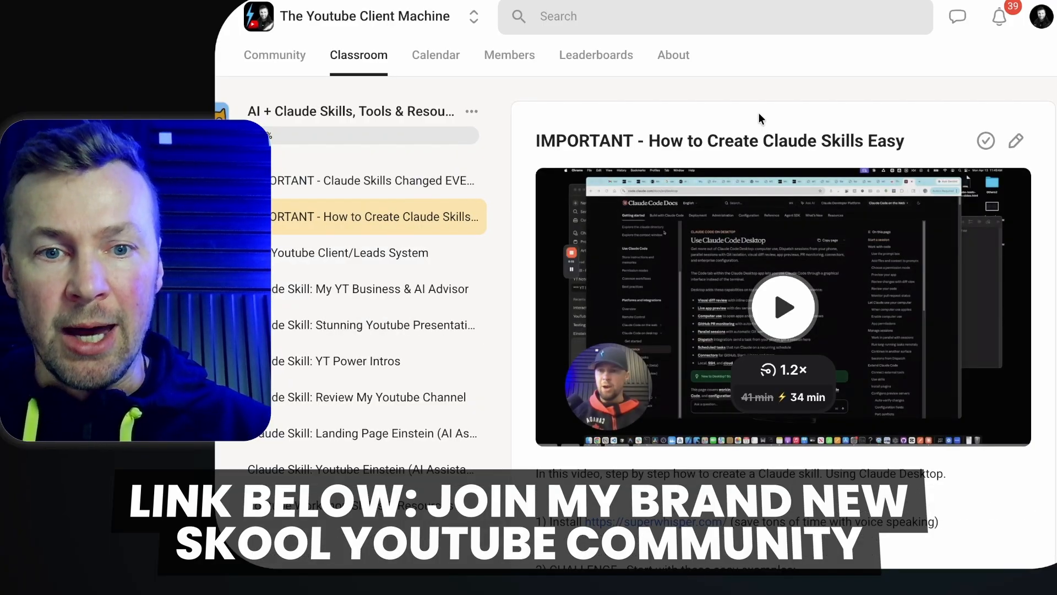
left_click(386, 55)
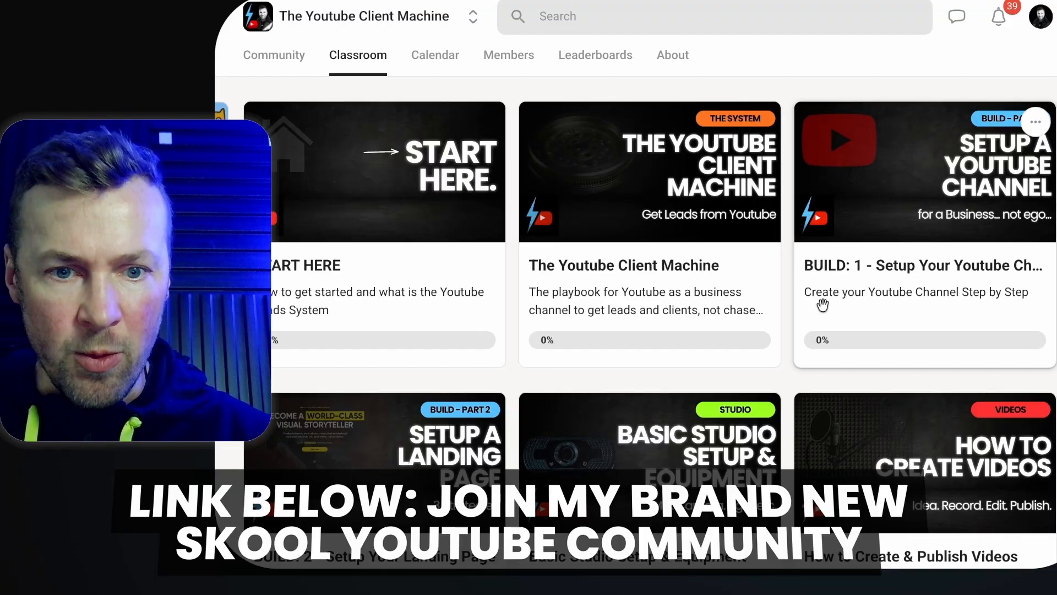
left_click(712, 405)
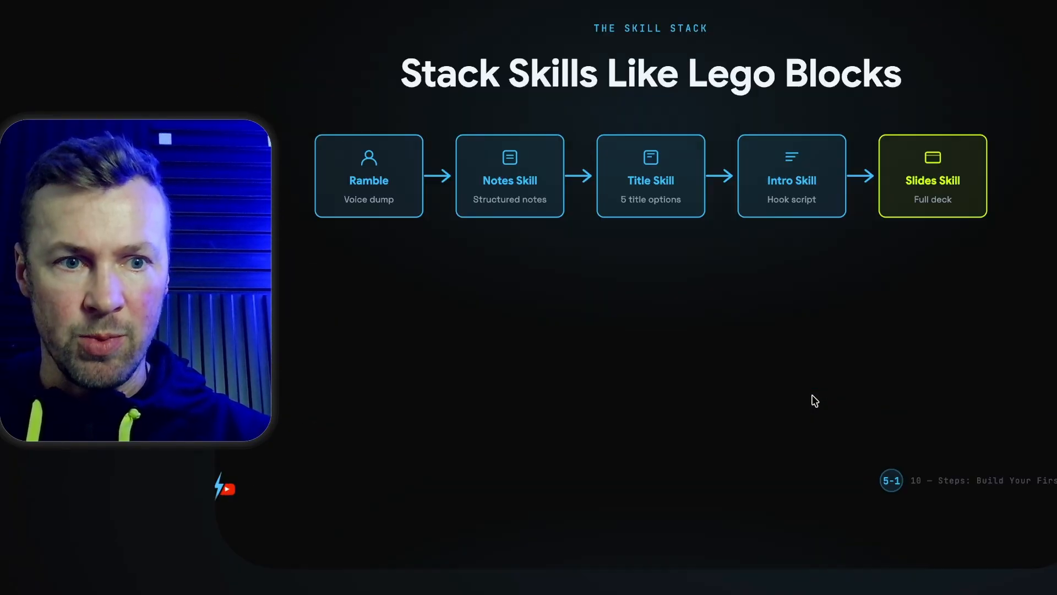
Step: View the "Stack Skills Like Lego Blocks" slide and the free skill landing page
scroll(815, 400, "down", 15)
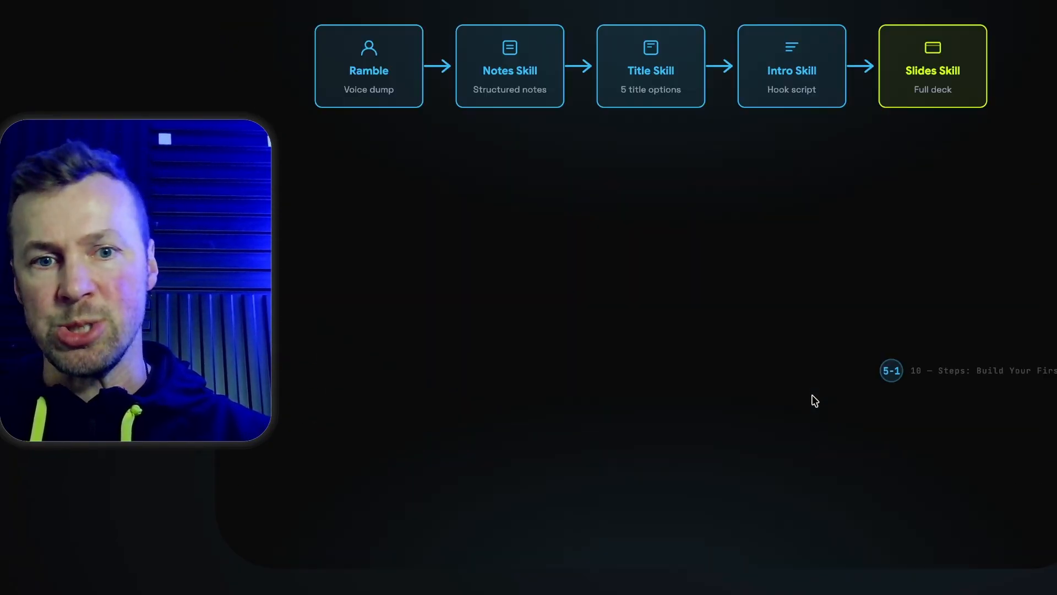
scroll(816, 401, "down", 5)
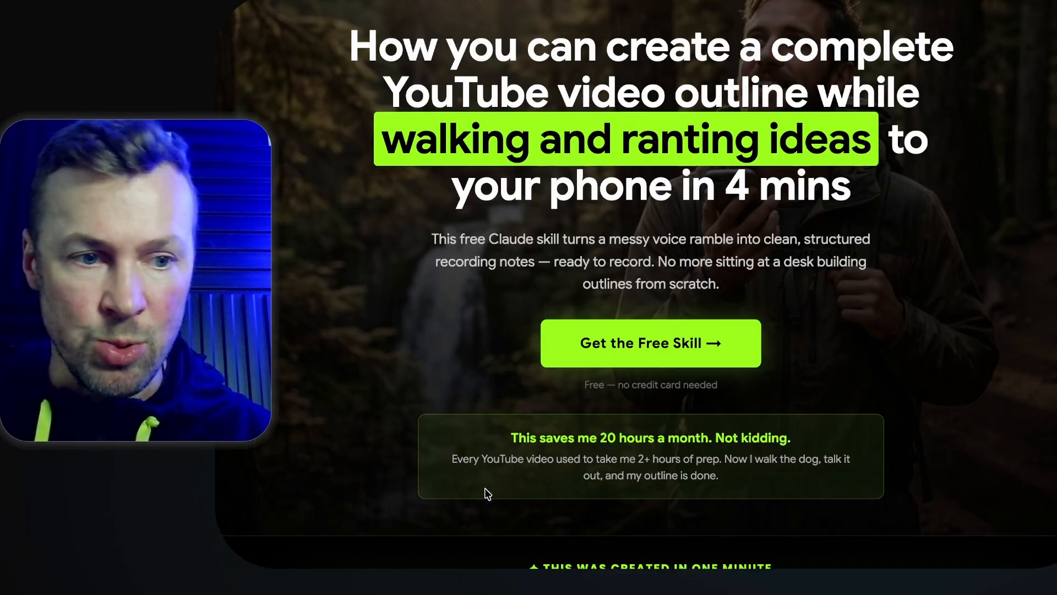
scroll(484, 493, "up", 1)
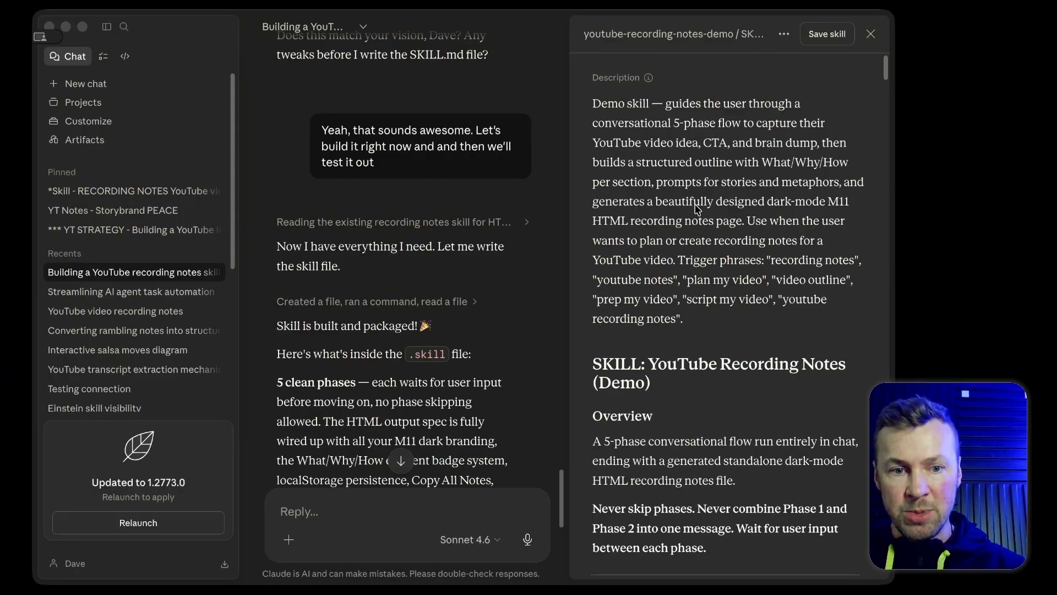
Step: Switch to Claude and read through the description, overview and persistence rules of the youtube-recording-notes-demo skill file
scroll(761, 455, "down", 5)
scroll(792, 449, "up", 5)
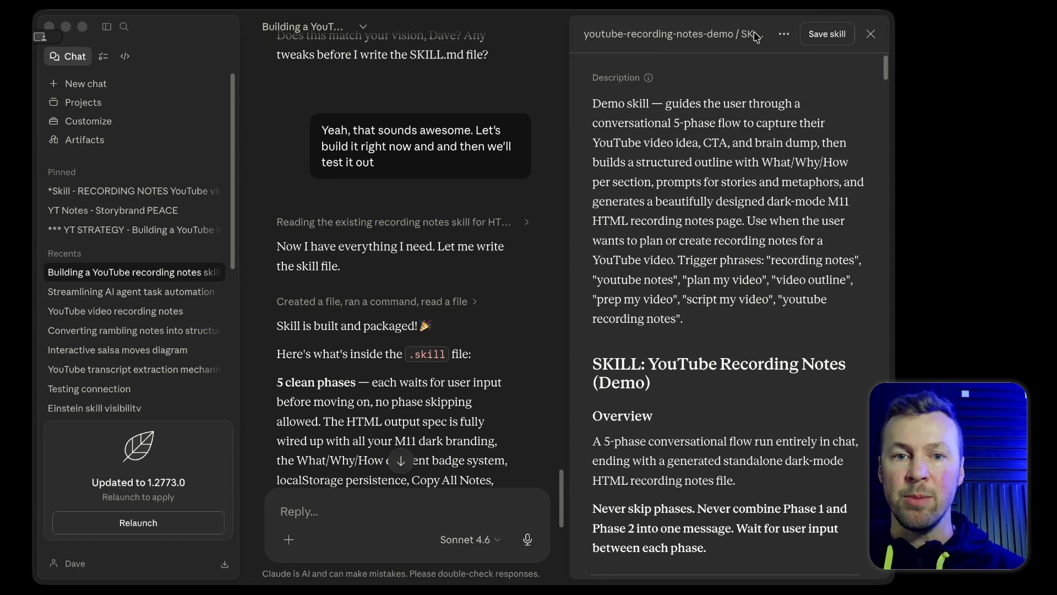
scroll(735, 165, "down", 1)
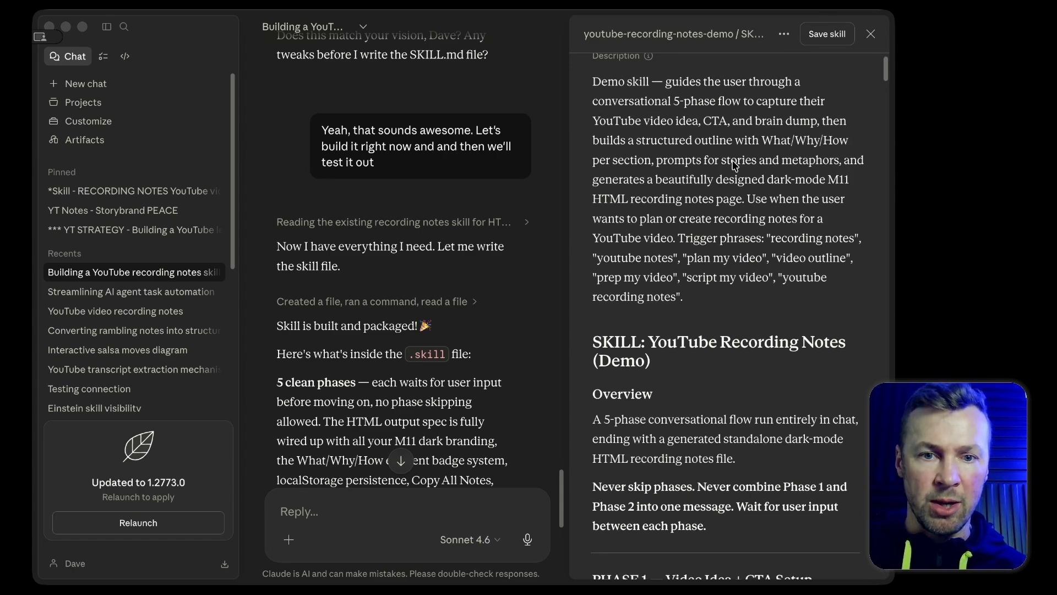
scroll(732, 303, "down", 4)
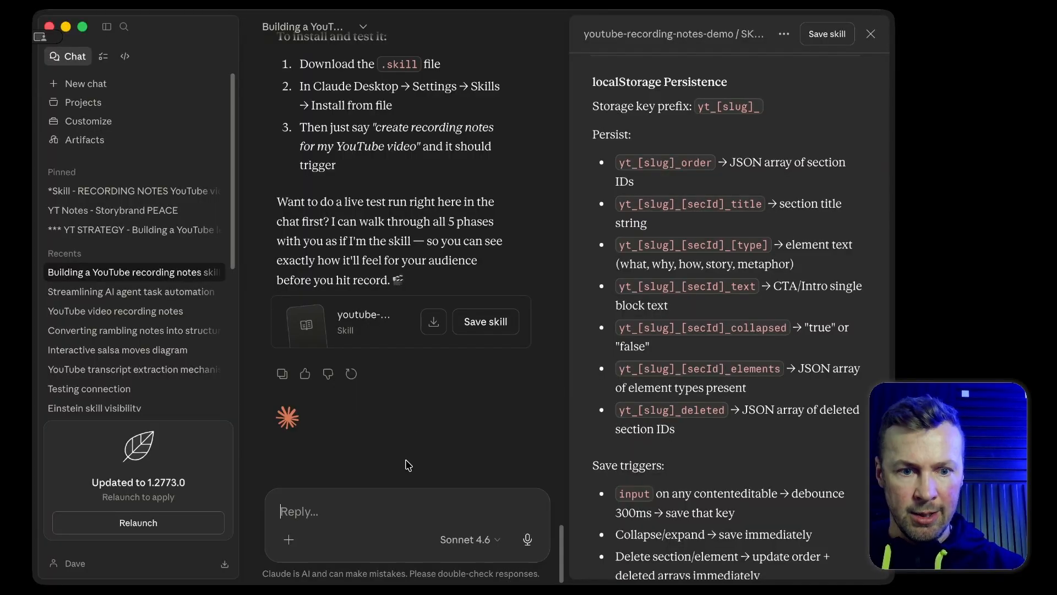
Step: Close the skill preview and draft a reply asking for a live test run here, with the skill to be saved later on
left_click(871, 35)
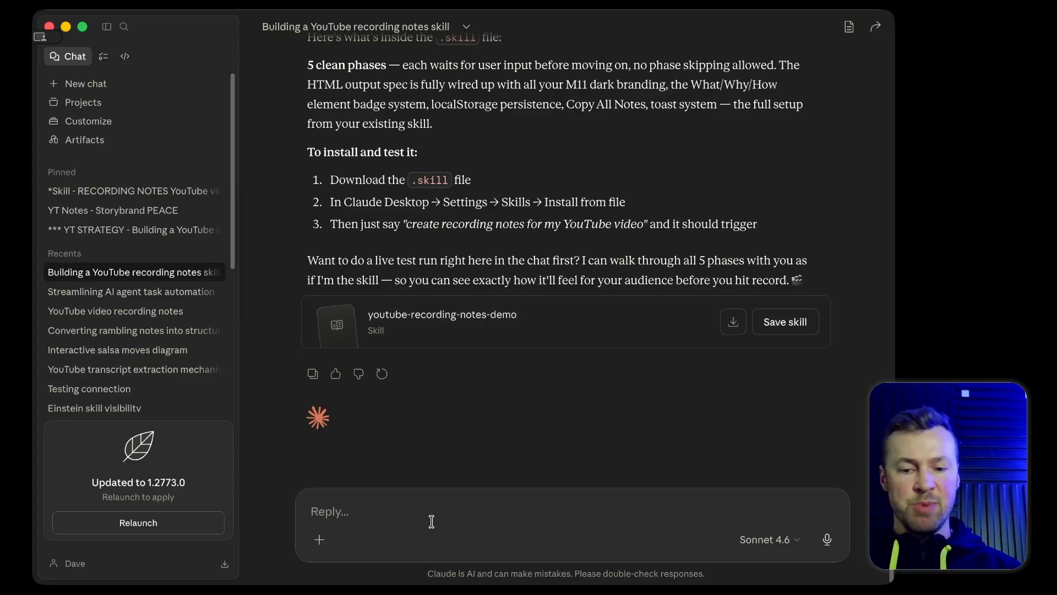
key("alt+space")
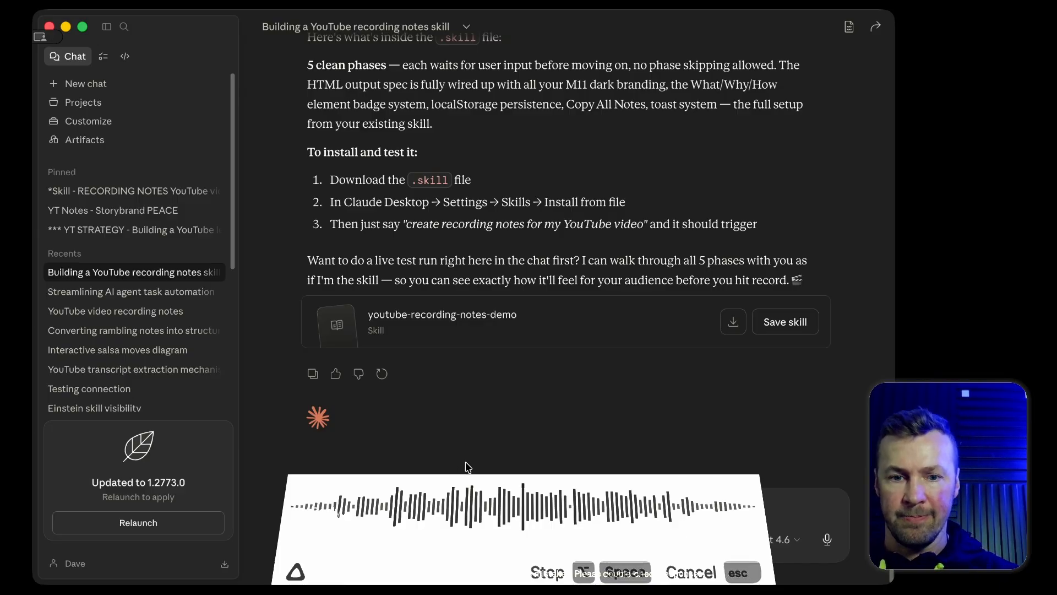
key("alt+space")
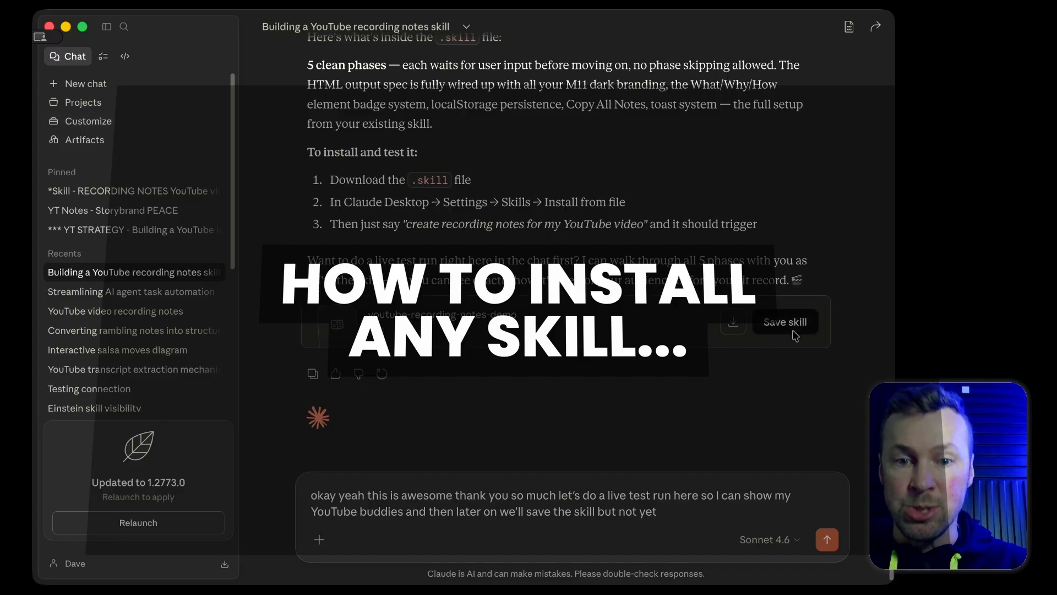
Step: Look at the installed personal skills and the options for browsing or creating a skill in Claude's customization area
left_click(103, 123)
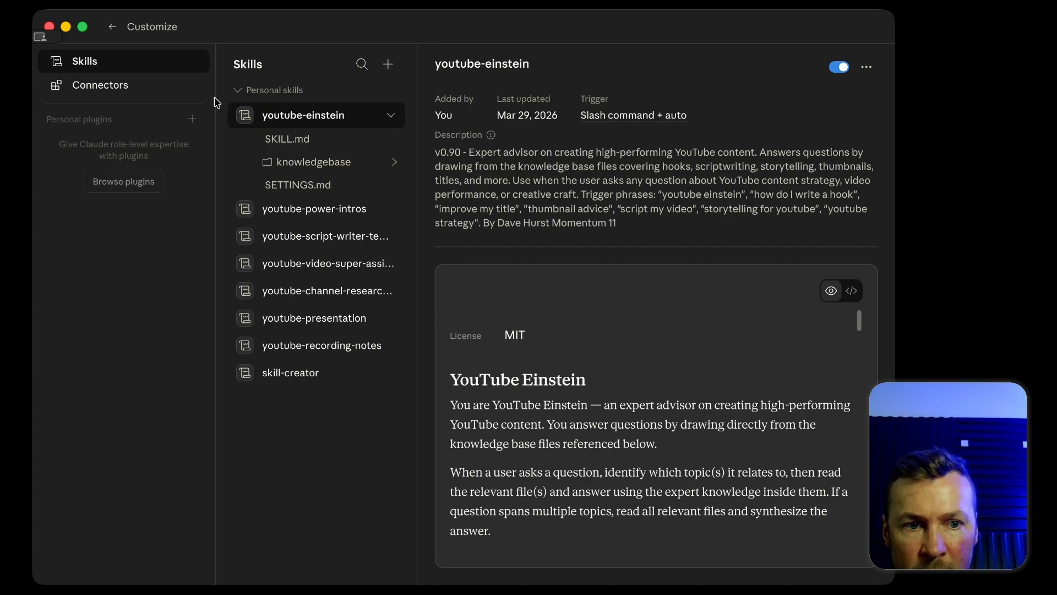
left_click(389, 66)
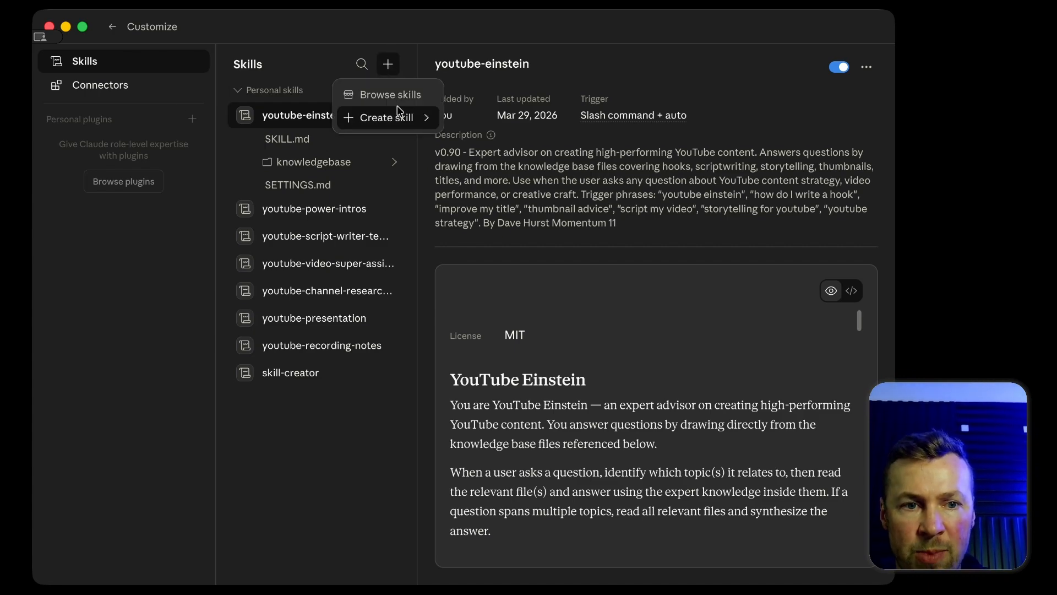
mouse_move(412, 118)
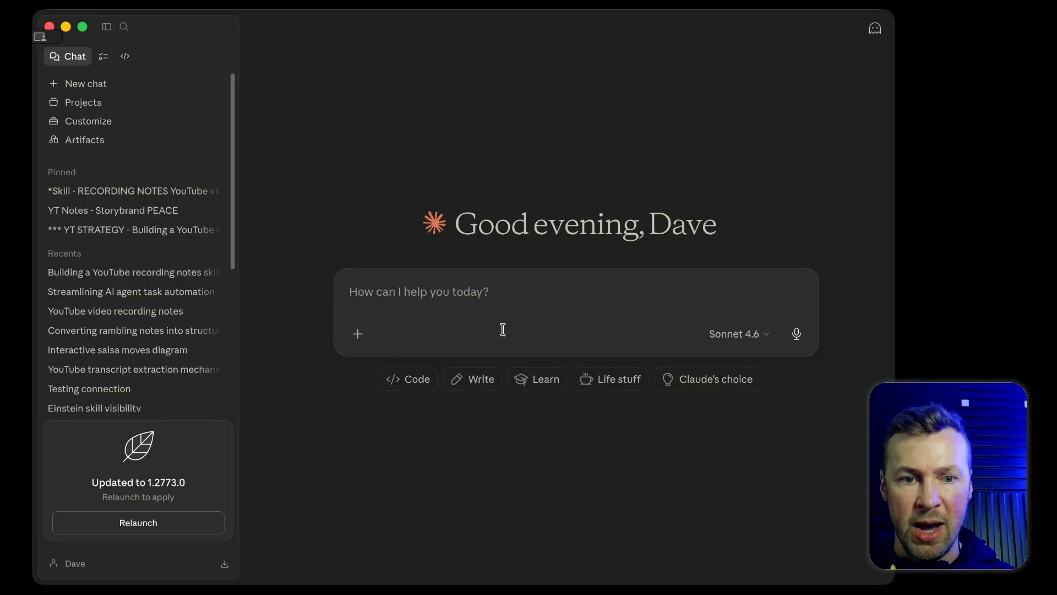
Step: Return to the YouTube recording notes skill chat and send the drafted live test run request
left_click(107, 275)
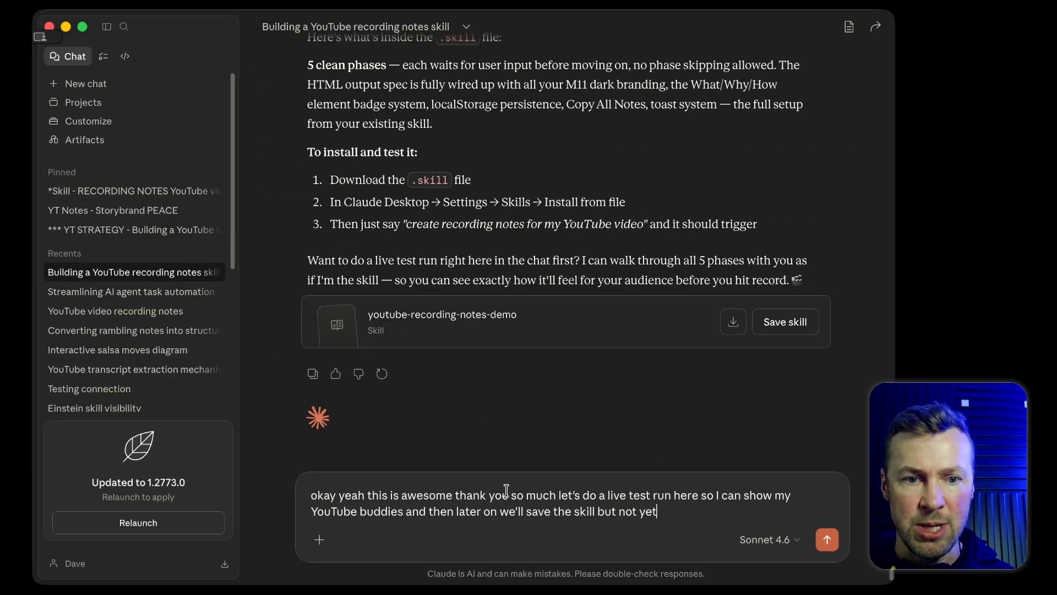
key("Return")
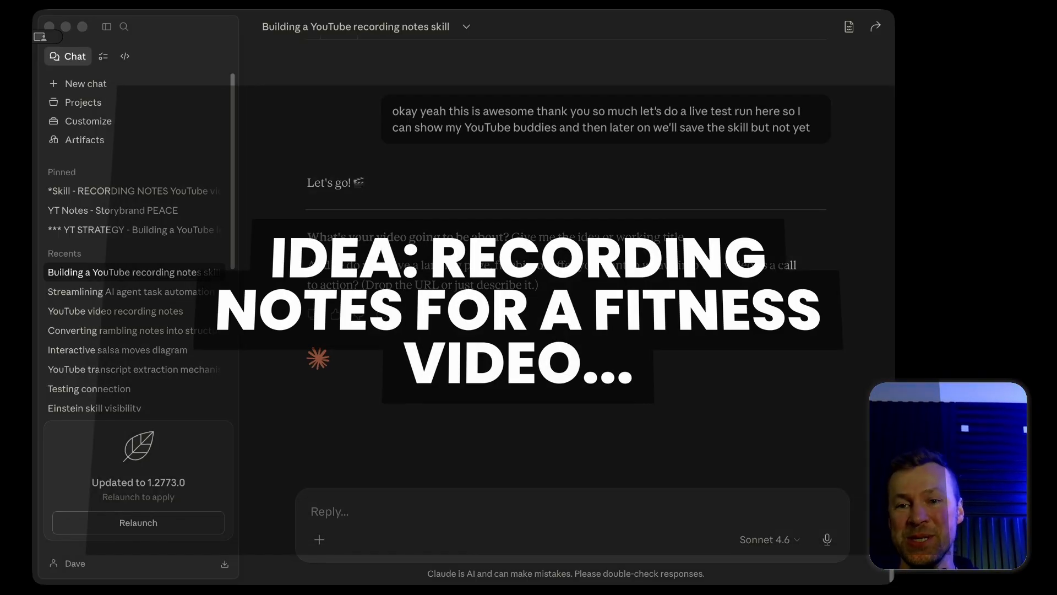
Step: Reply with a test idea, not saved to memory: losing 20 pounds in record time, with a landing page for a unique three or four step system
left_click(721, 512)
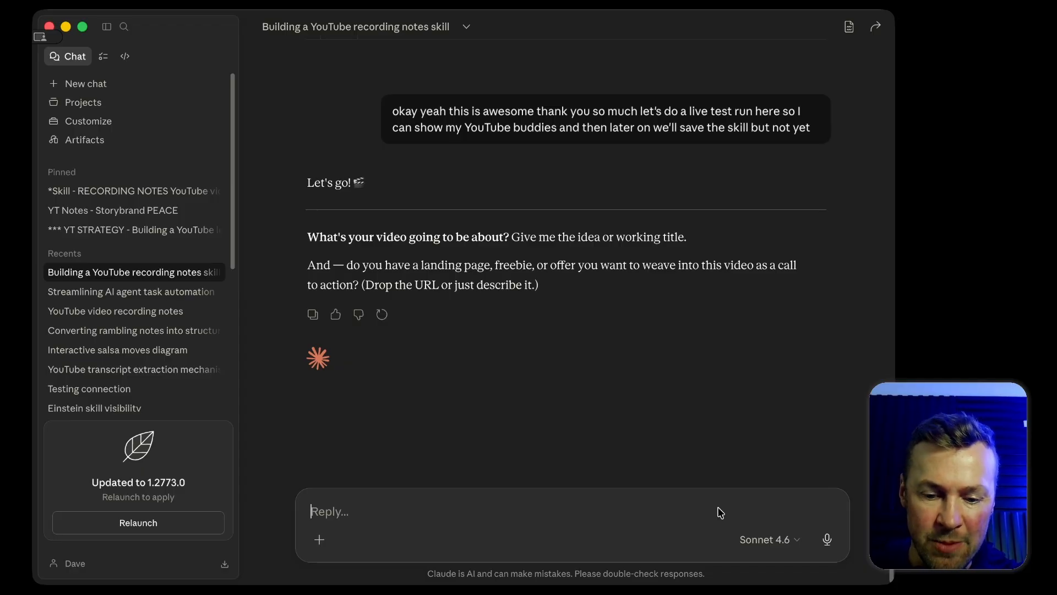
key("alt+space")
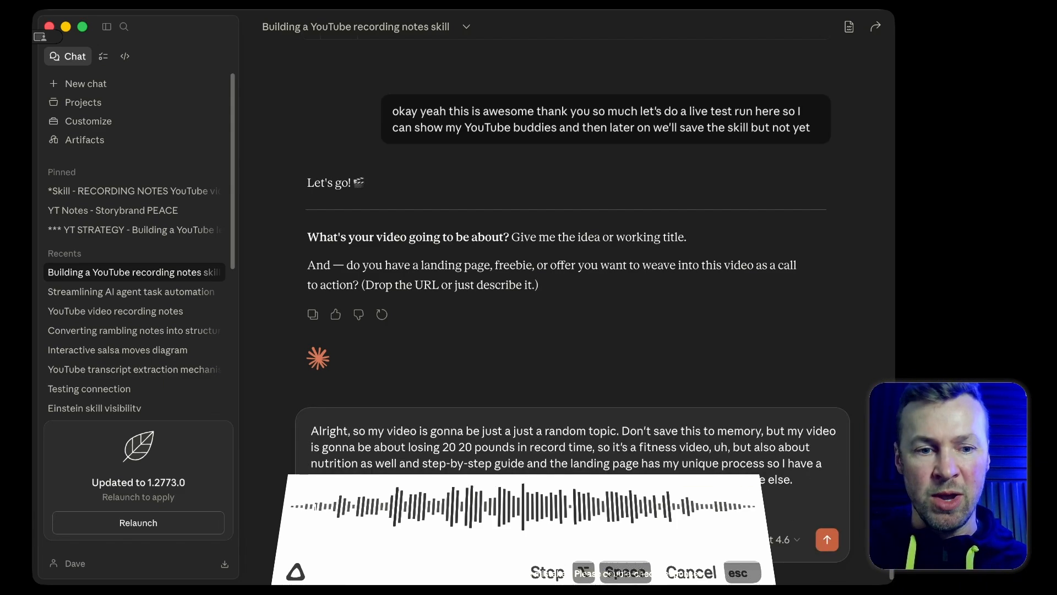
key("alt+space")
key("Return")
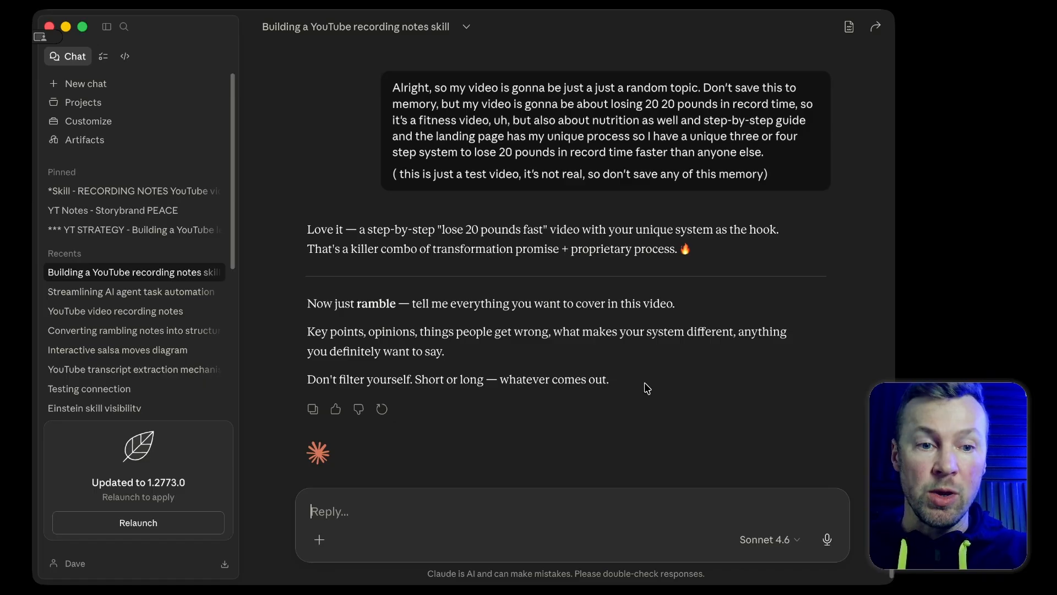
Step: Send a ramble covering 20 pounds in six weeks, a photo calorie-tracking app, the four-step crazy fit machine, 80% nutrition, and daily one-hour walks
scroll(622, 361, "down", 1)
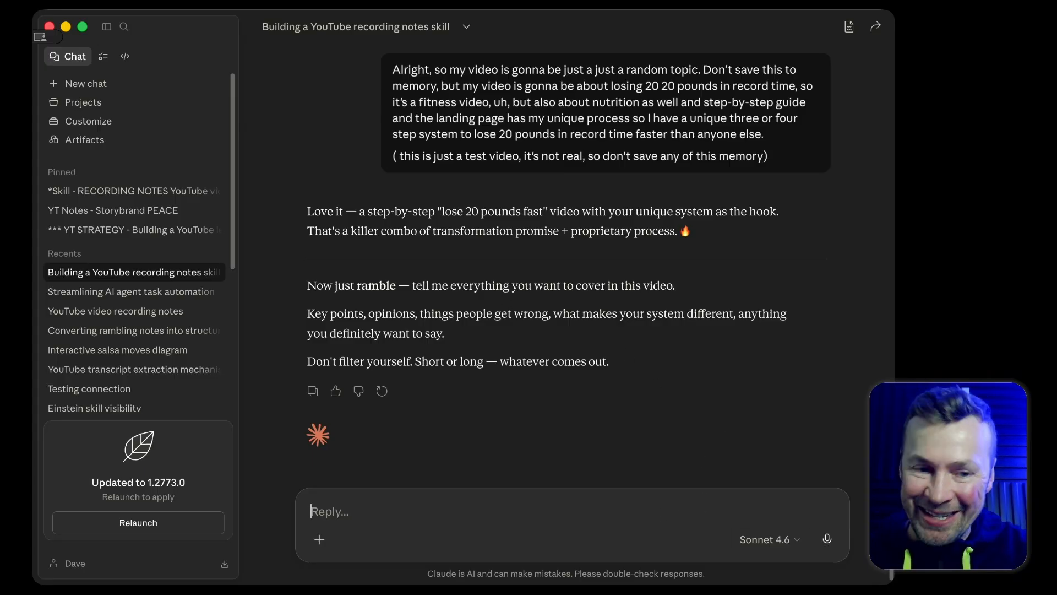
key("alt+space")
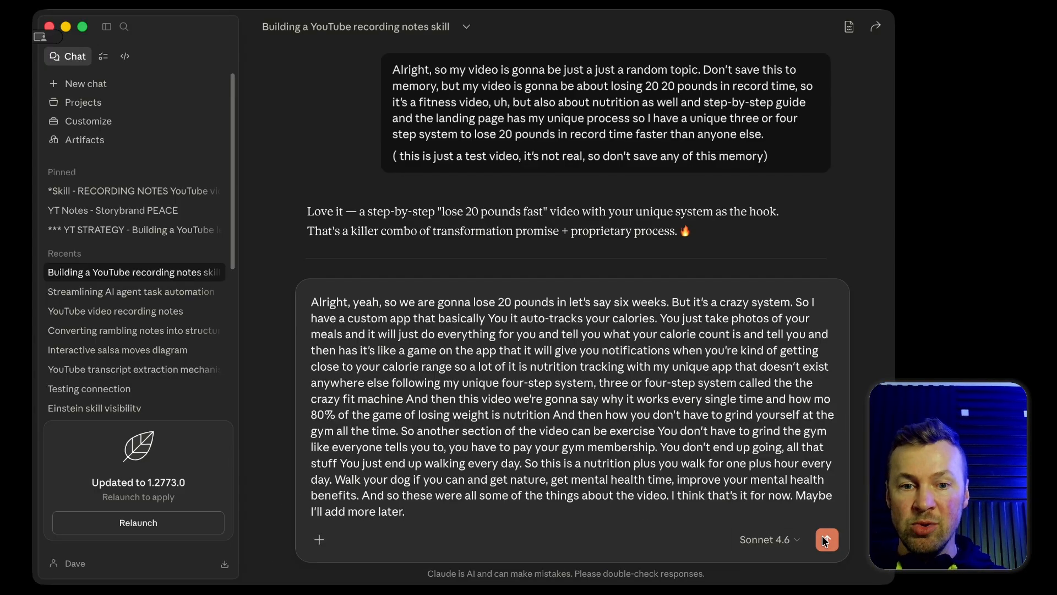
scroll(649, 464, "down", 1)
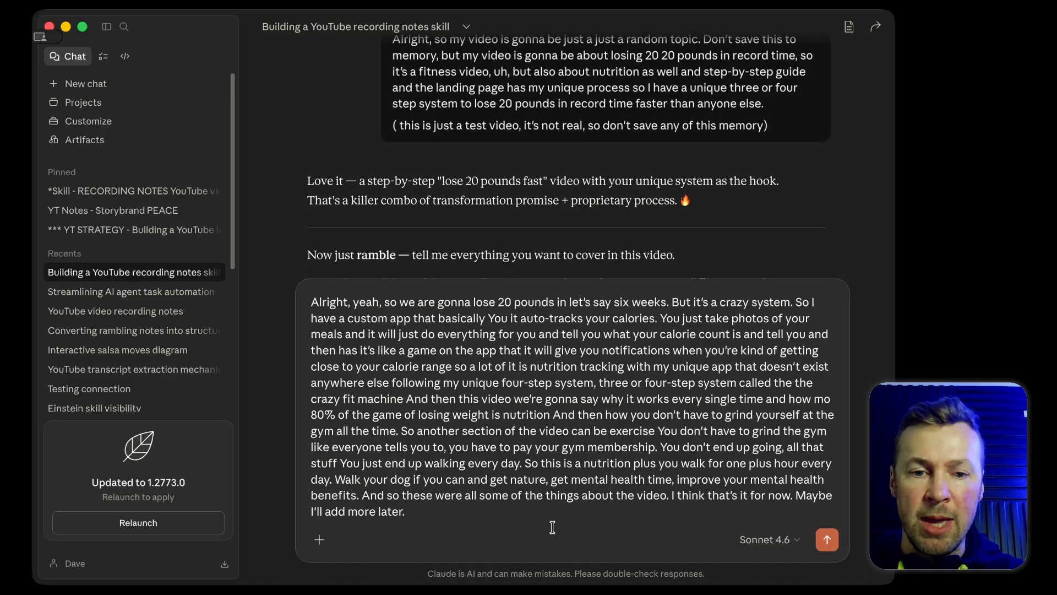
left_click(826, 541)
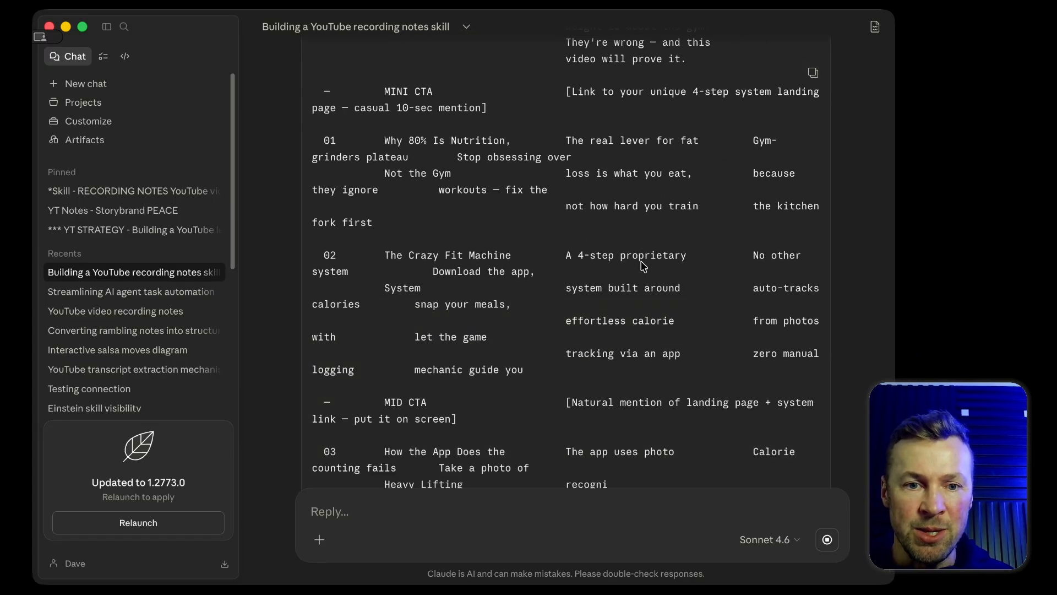
Step: Review the What/Why/How outline table in an enlarged window and ask Claude for a markdown file with a much nicer laid out table instead
scroll(714, 274, "up", 5)
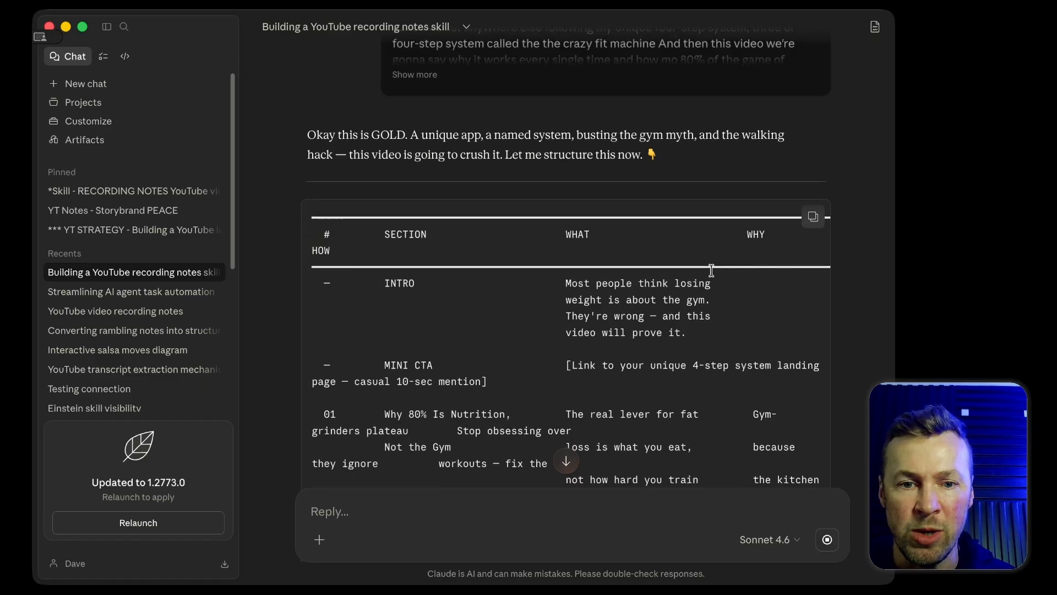
scroll(798, 253, "down", 1)
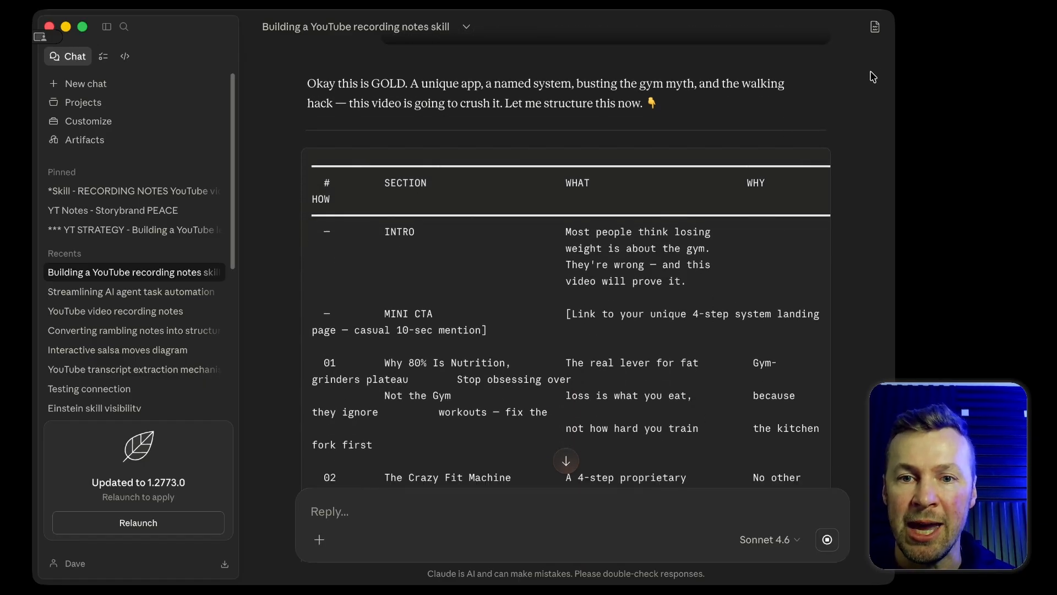
double_click(894, 65)
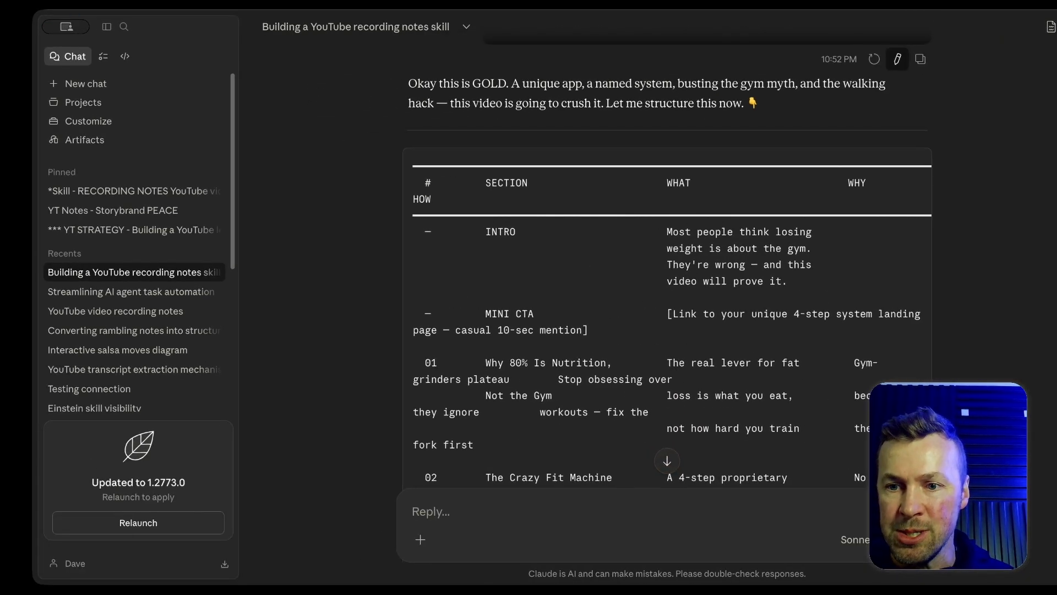
scroll(775, 335, "down", 3)
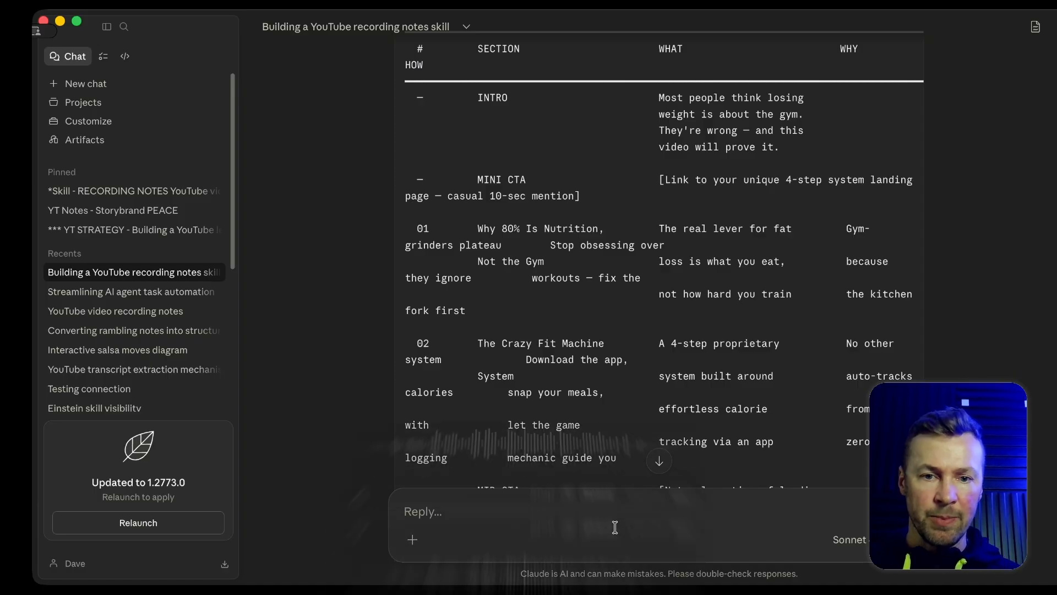
key("alt+space")
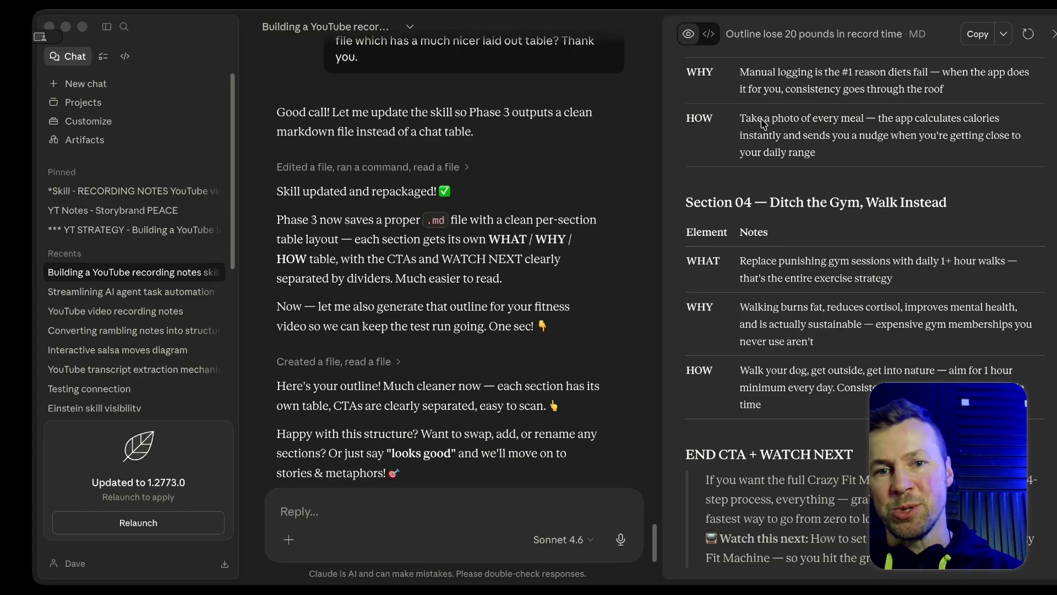
Step: Examine the markdown outline for losing 20 pounds from intro to end CTA, checking its per-section What/Why/How tables
left_click(816, 88)
scroll(815, 88, "up", 15)
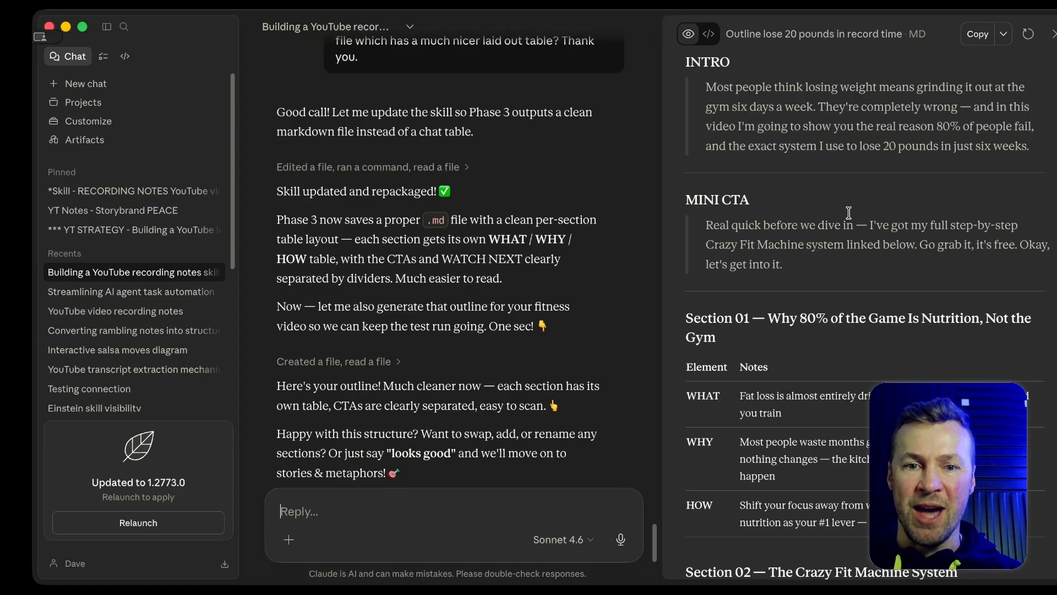
scroll(849, 213, "down", 10)
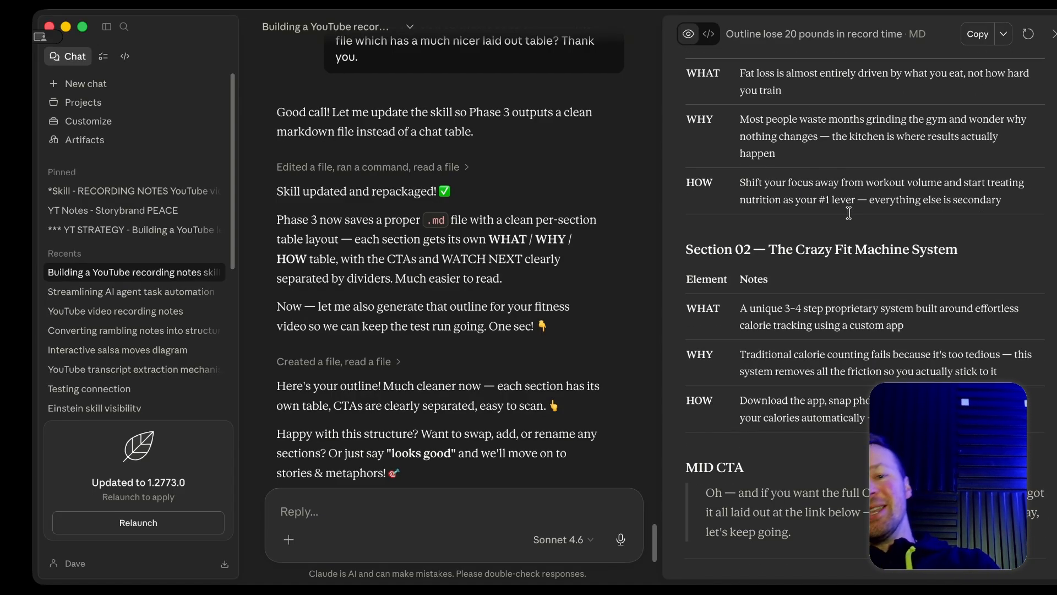
scroll(849, 212, "down", 2)
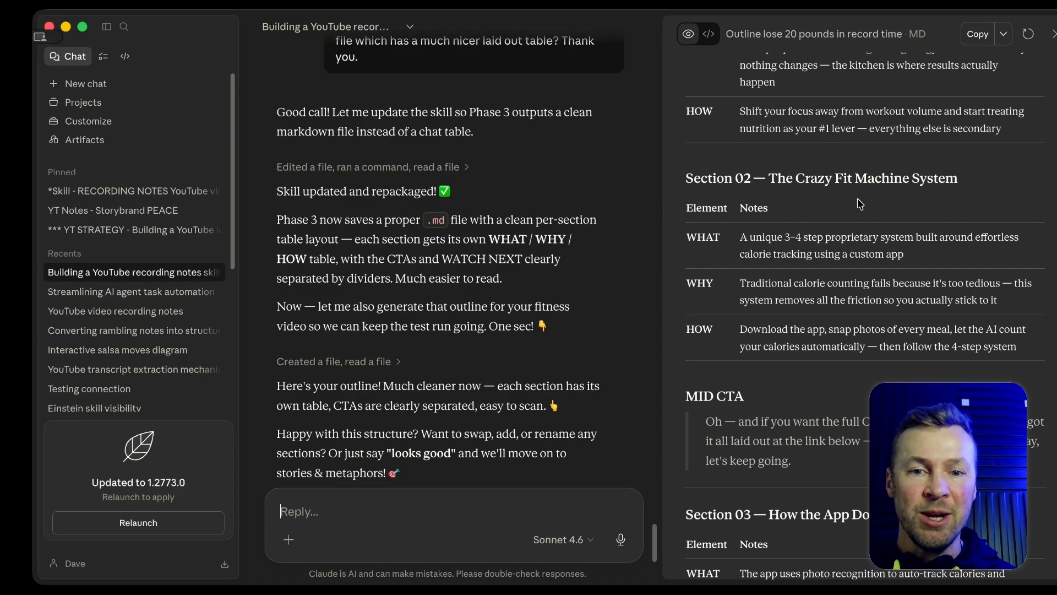
scroll(858, 200, "down", 1)
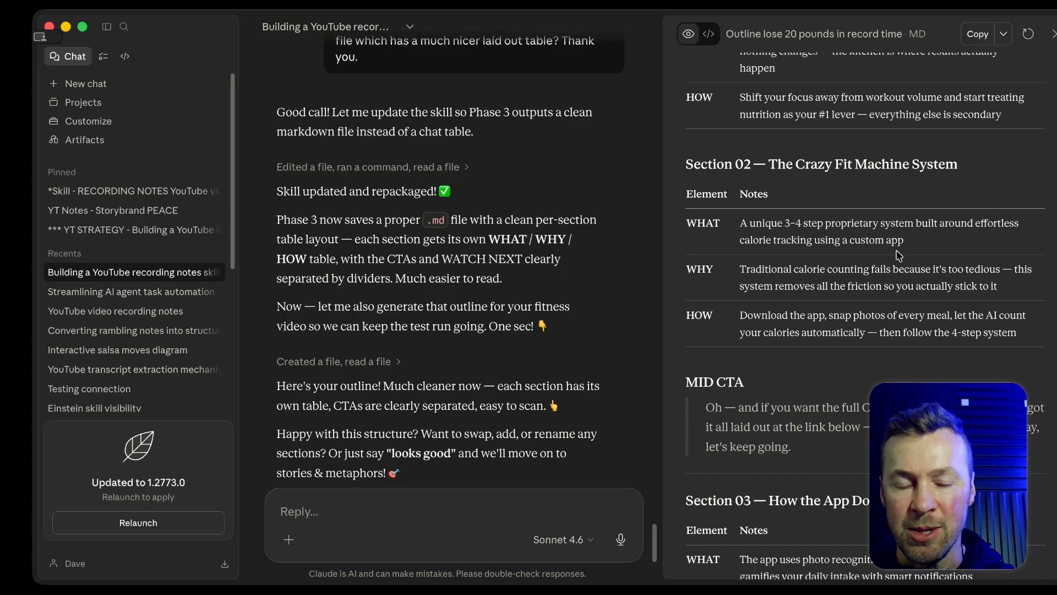
scroll(953, 258, "up", 8)
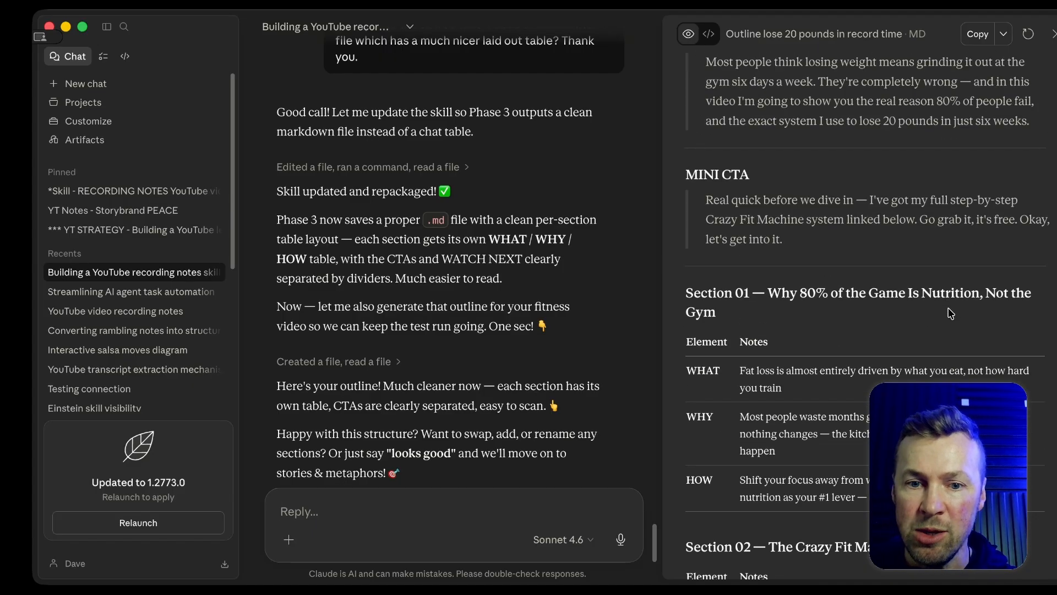
scroll(951, 319, "down", 9)
scroll(951, 320, "down", 10)
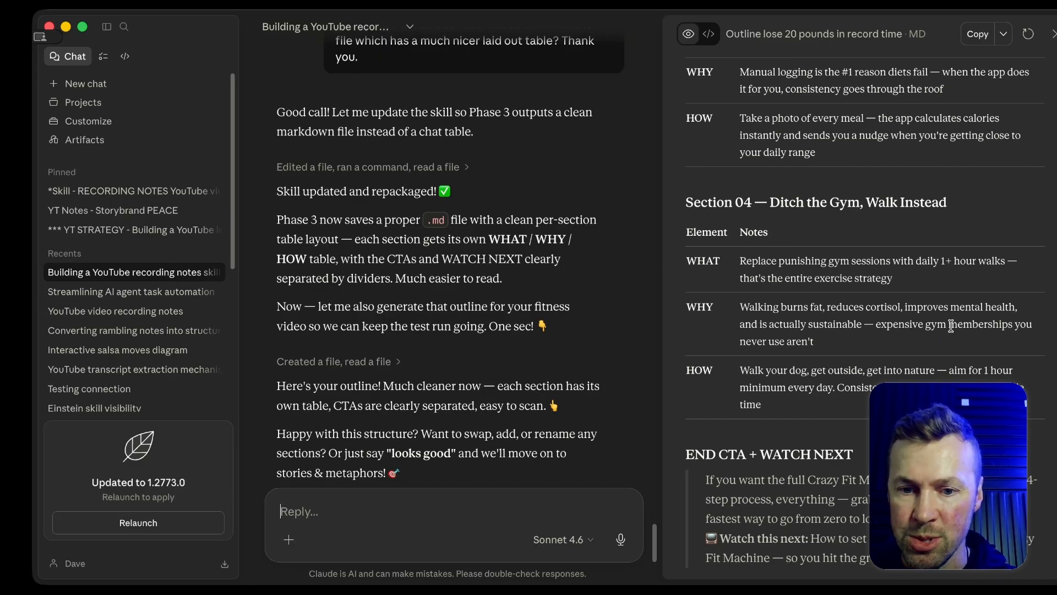
scroll(953, 346, "up", 20)
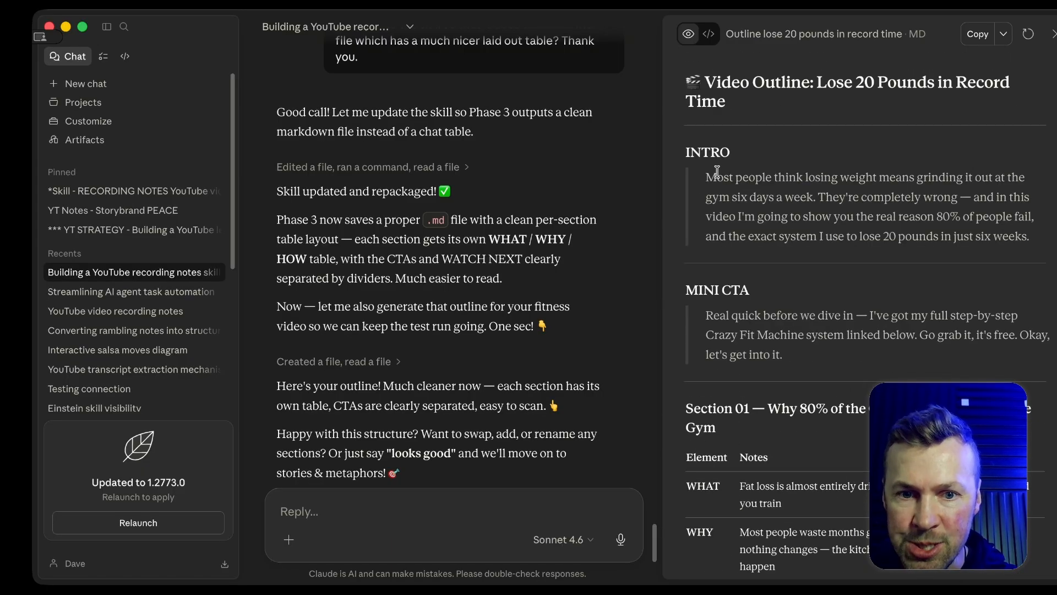
left_click_drag(1026, 236, 709, 182)
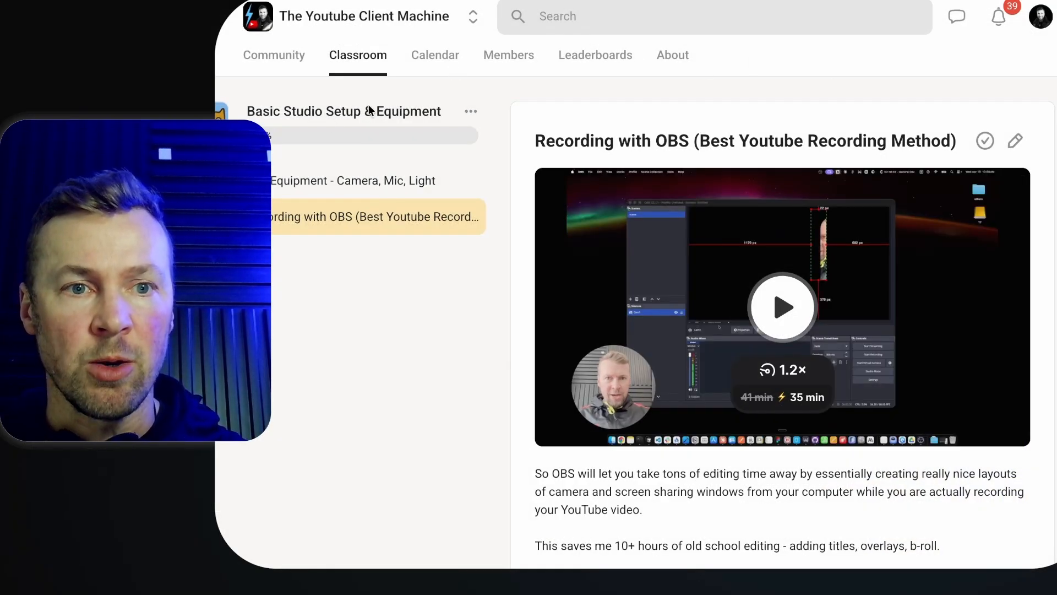
Step: Switch to The Youtube Client Machine classroom and browse its course list down to the A.I. Tools Resources course
left_click(355, 60)
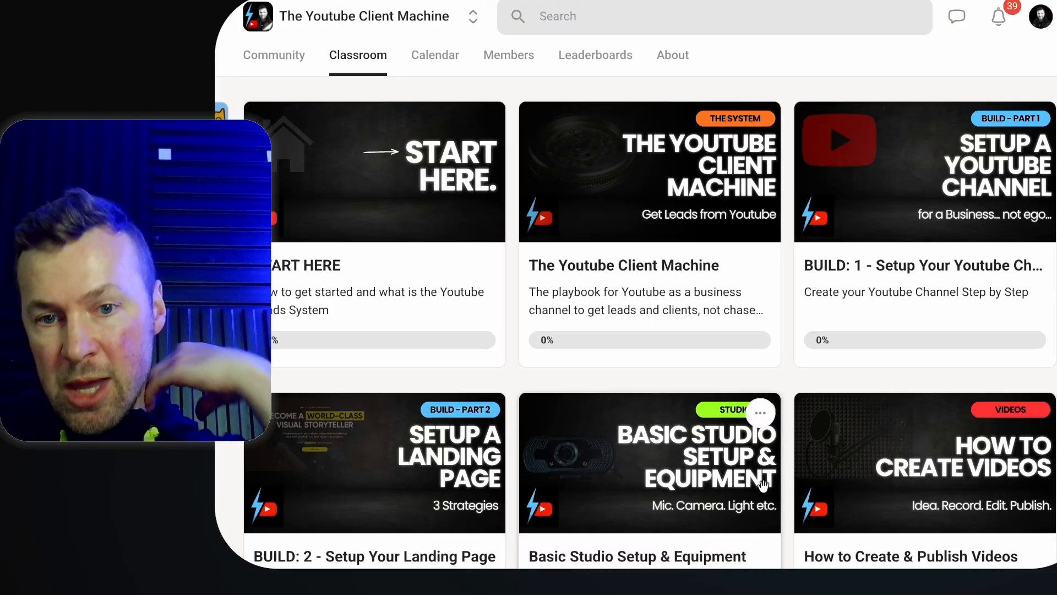
scroll(1027, 485, "down", 8)
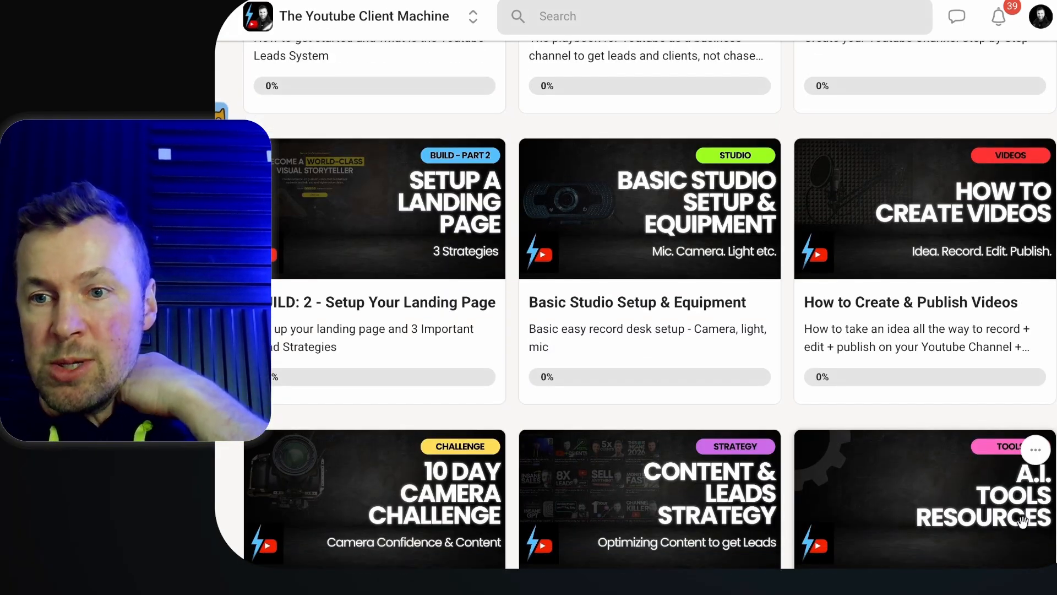
scroll(1026, 512, "down", 1)
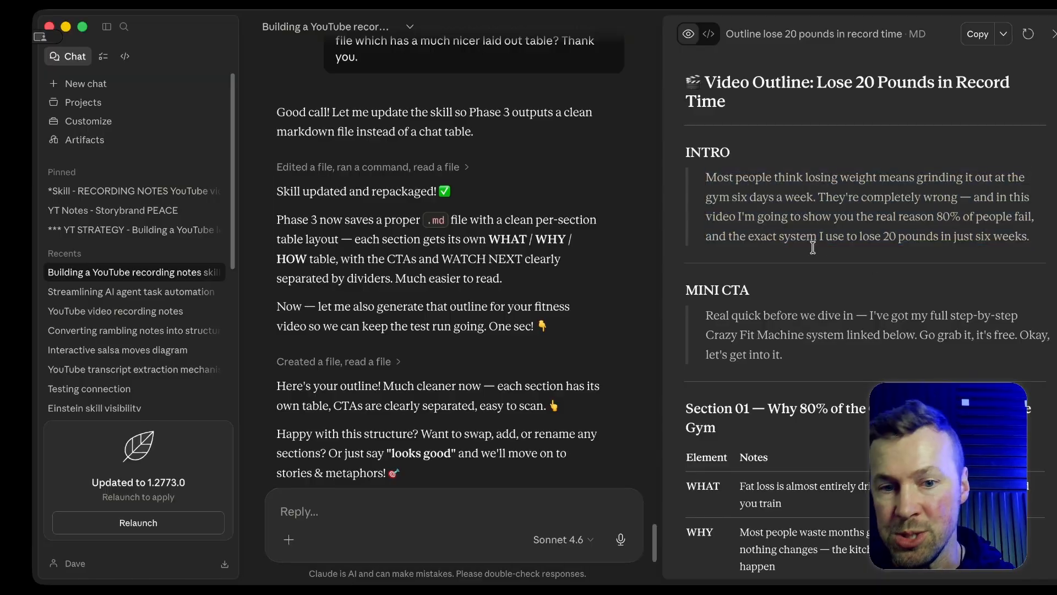
Step: Back in Claude, read the outline's intro, mini CTA, and What/Why/How tables for Sections 01 and 02
scroll(749, 334, "down", 1)
scroll(749, 334, "down", 3)
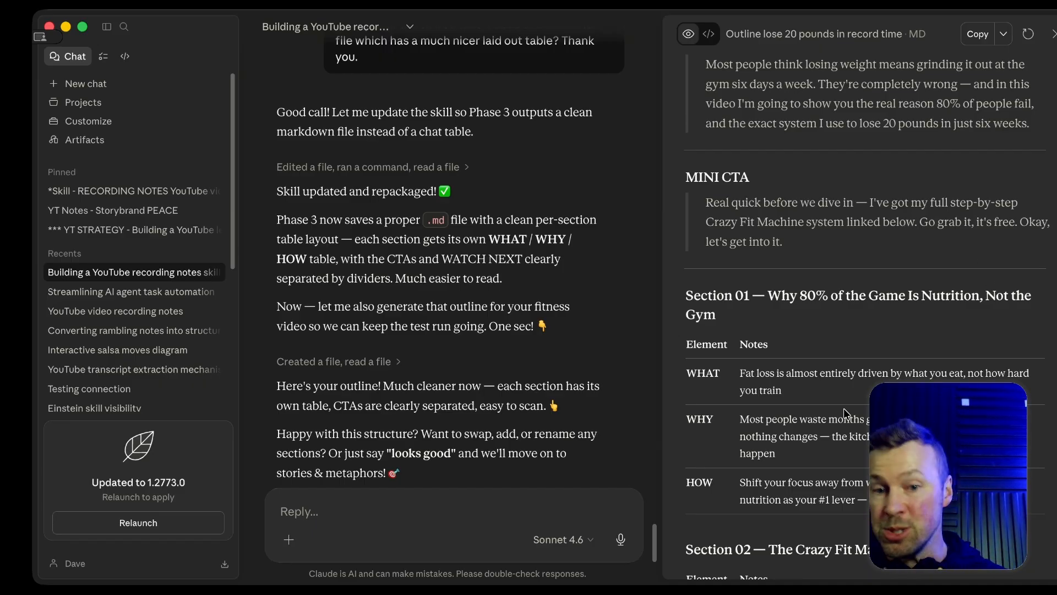
scroll(846, 406, "down", 1)
scroll(848, 406, "down", 1)
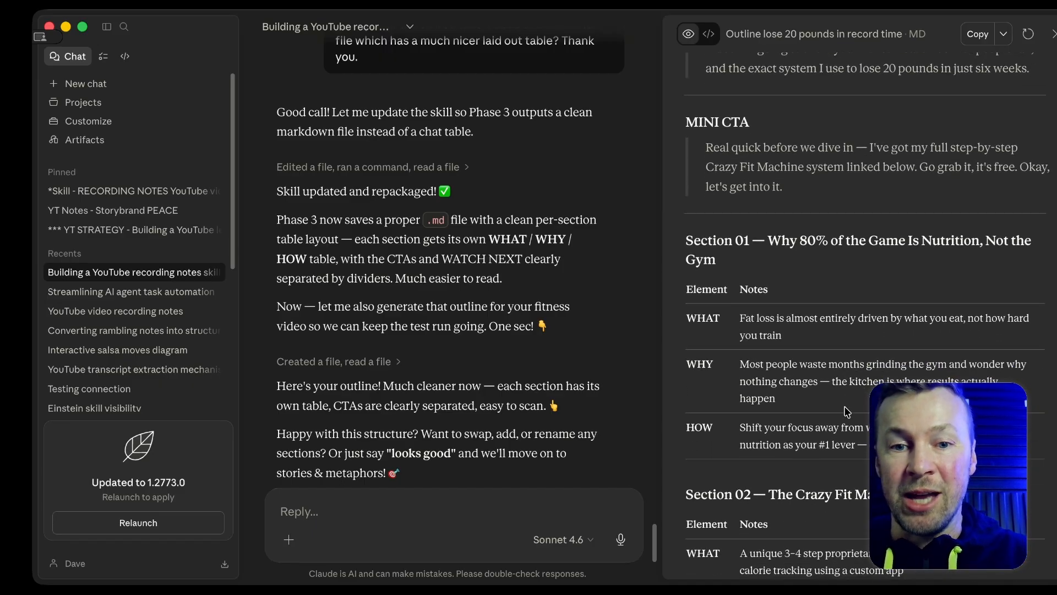
scroll(848, 406, "down", 2)
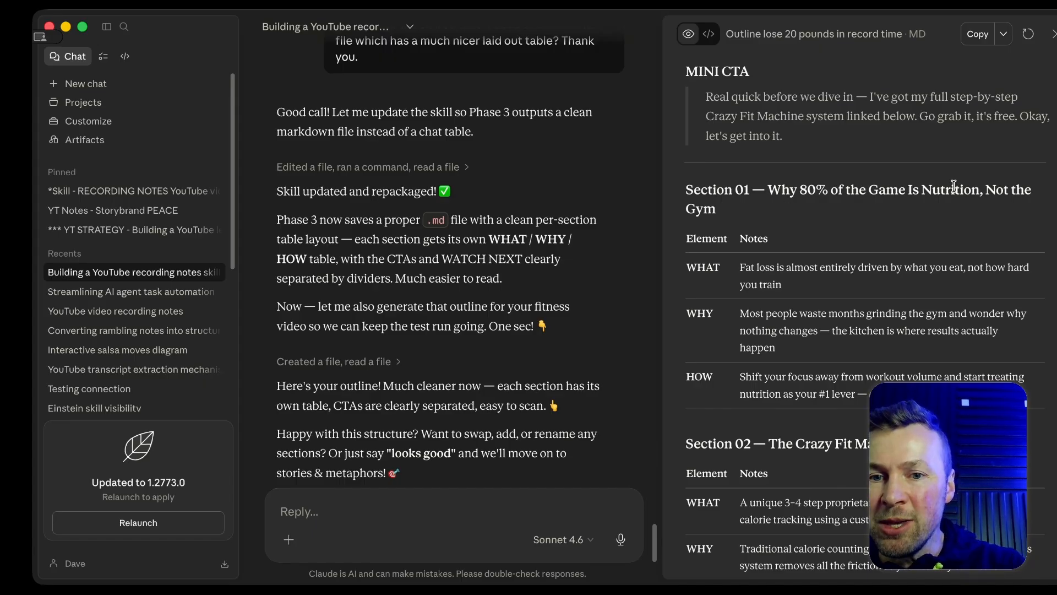
scroll(699, 212, "down", 2)
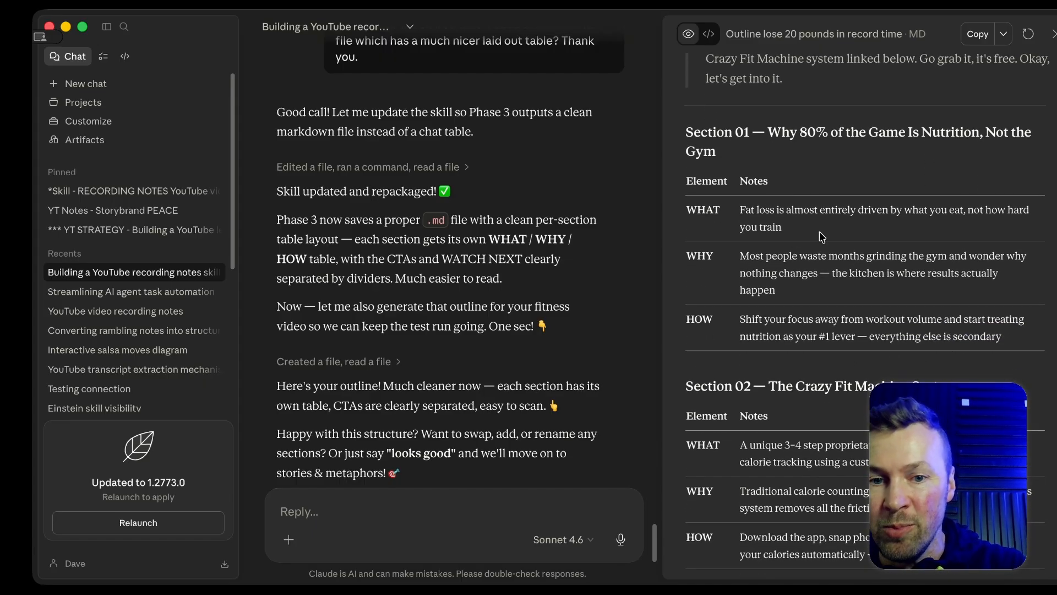
scroll(771, 326, "down", 5)
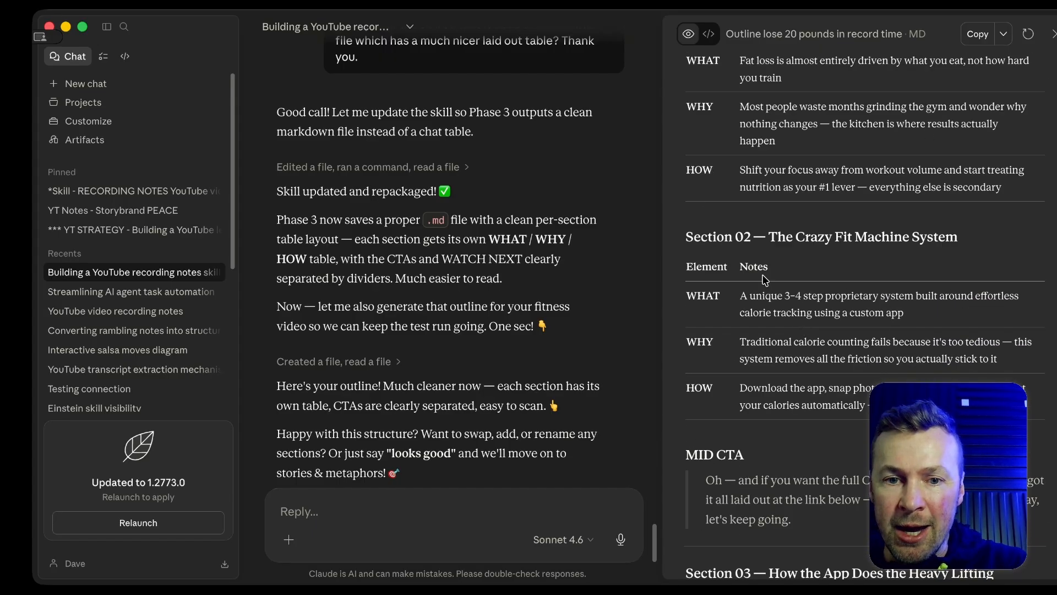
scroll(886, 232, "down", 4)
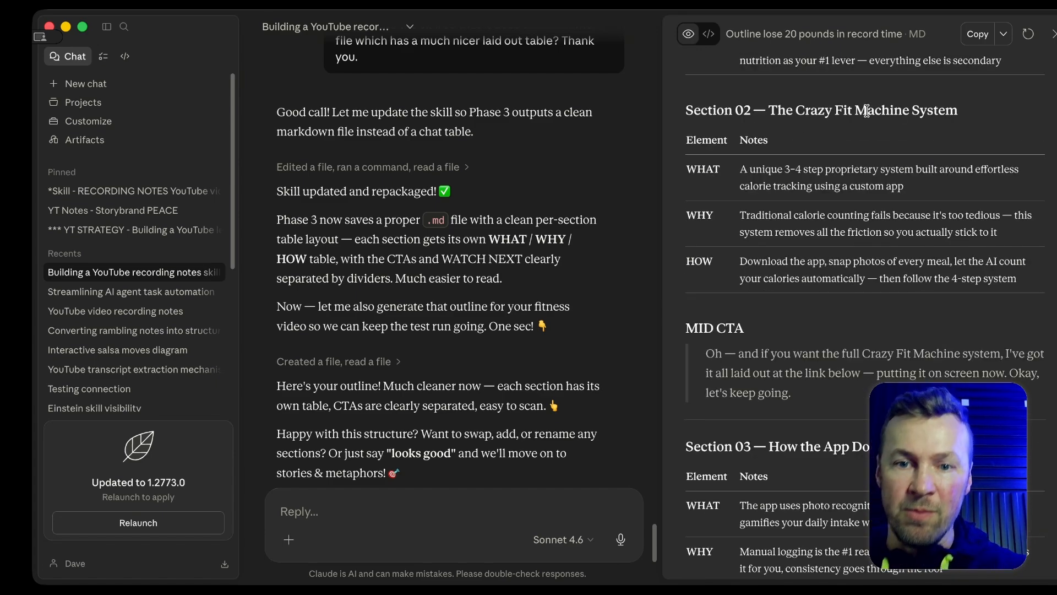
scroll(926, 209, "down", 1)
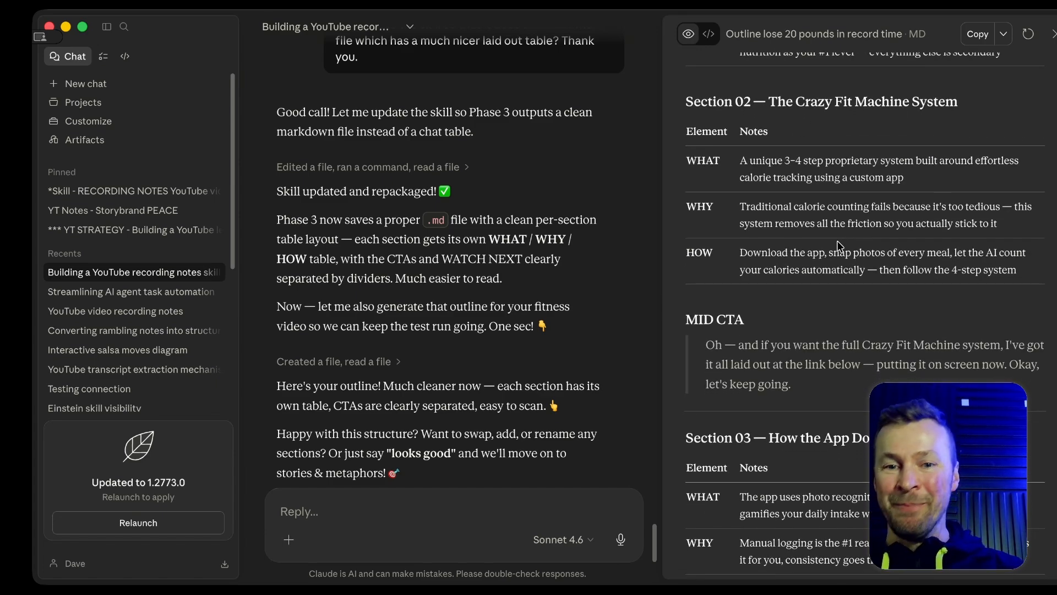
scroll(925, 259, "down", 2)
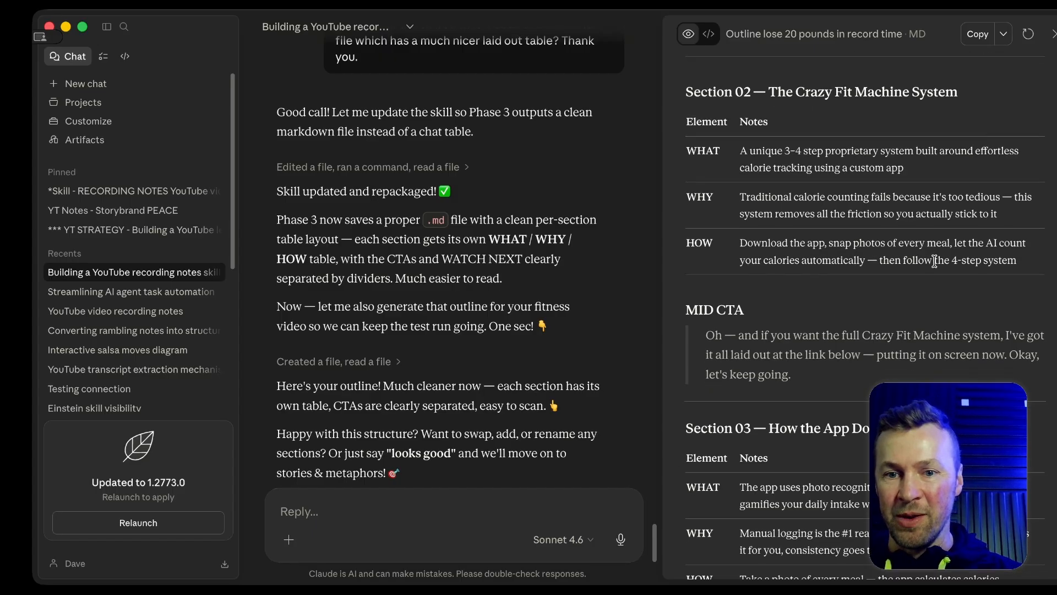
Step: Read the outline's mid CTA, Sections 03 and 04, and end CTA, and recheck the document's overall flow
scroll(935, 261, "down", 4)
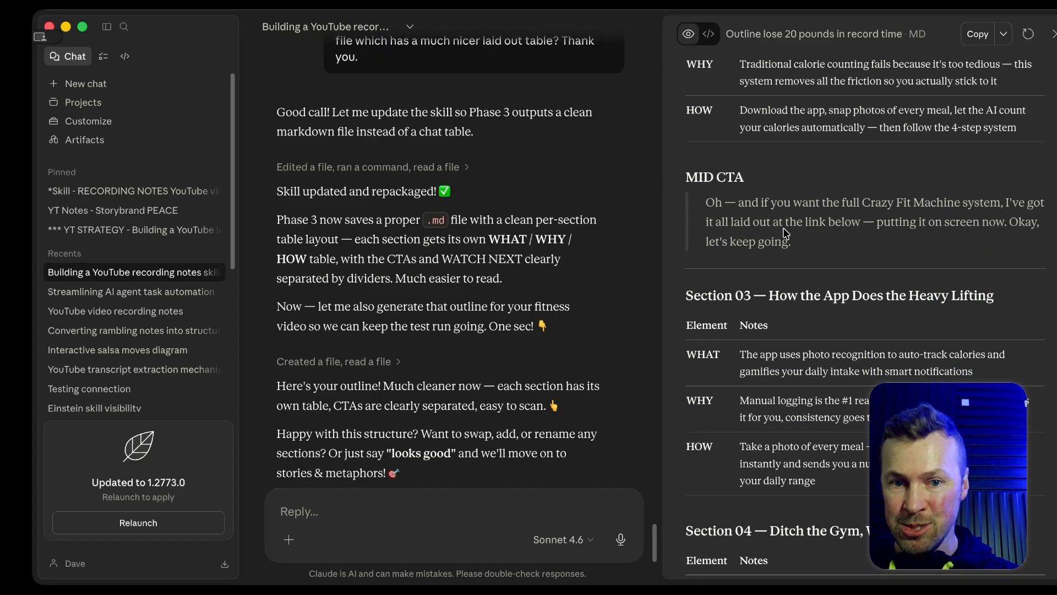
scroll(782, 299, "down", 4)
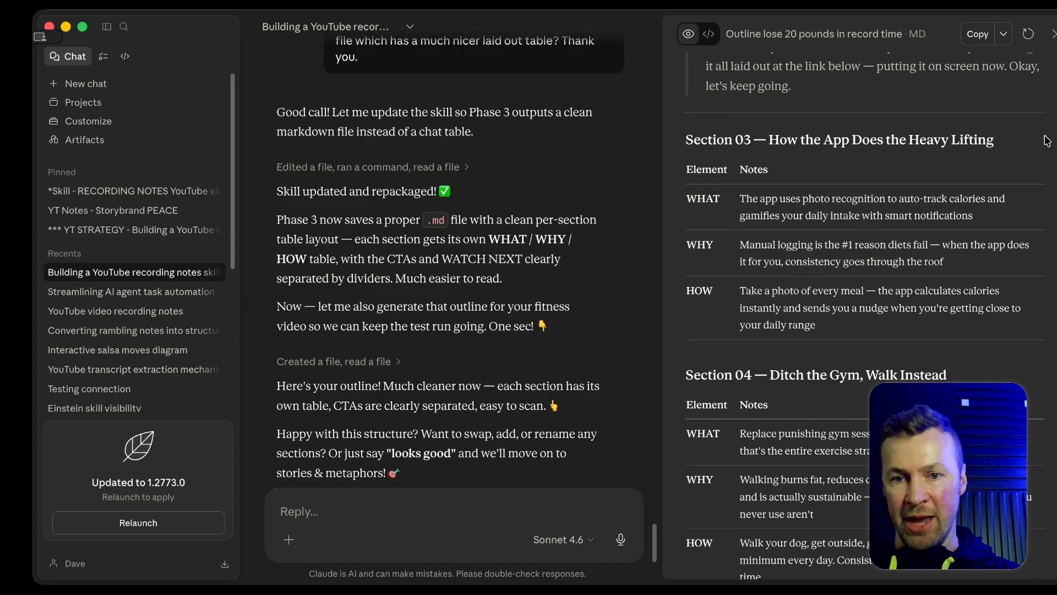
scroll(897, 292, "down", 5)
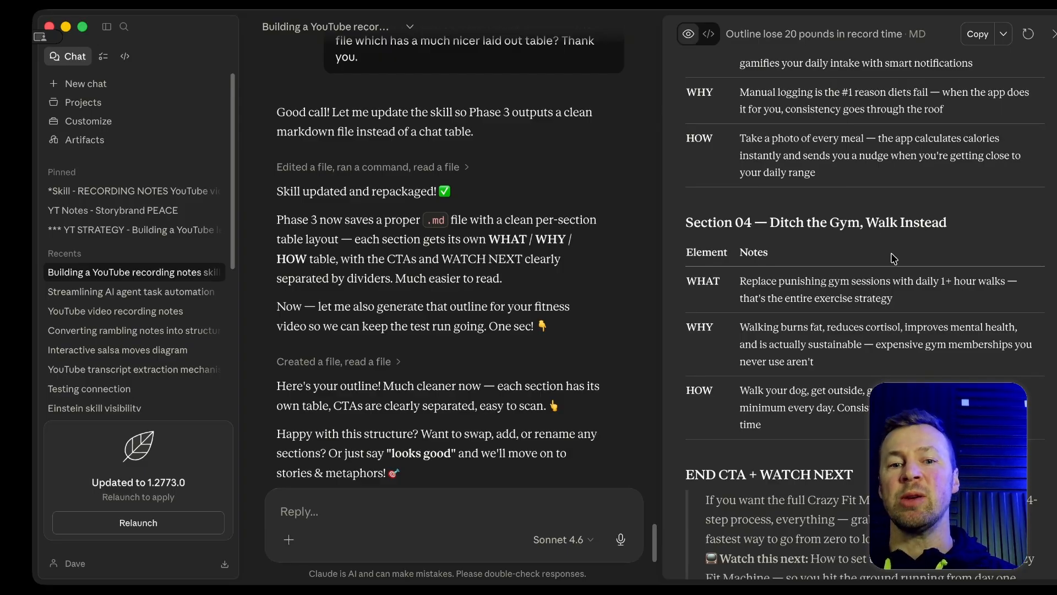
scroll(893, 258, "down", 1)
scroll(893, 259, "up", 10)
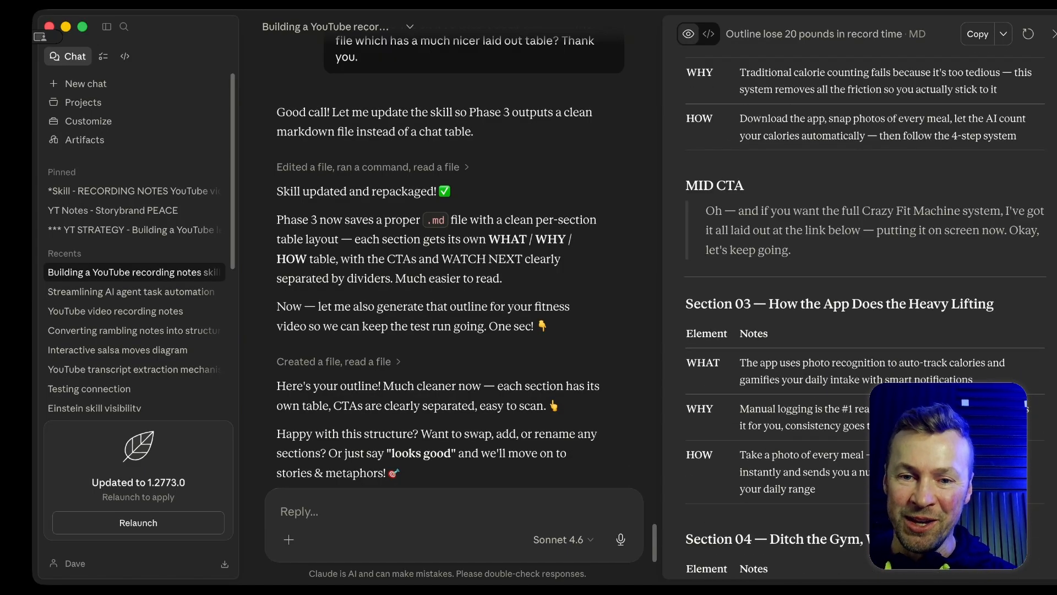
scroll(893, 259, "down", 10)
scroll(870, 381, "up", 20)
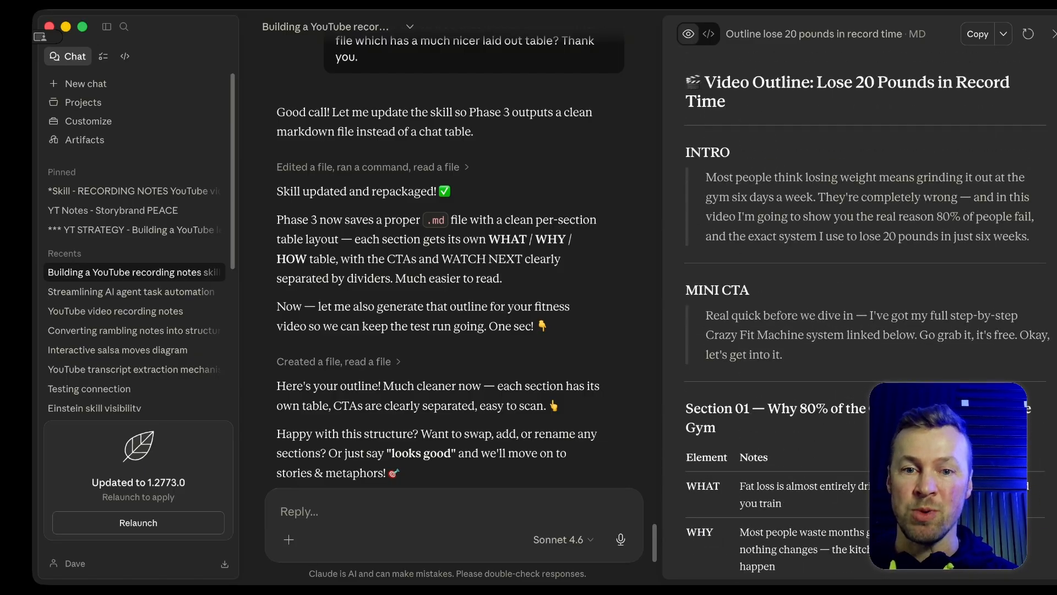
scroll(871, 381, "down", 8)
scroll(870, 381, "down", 3)
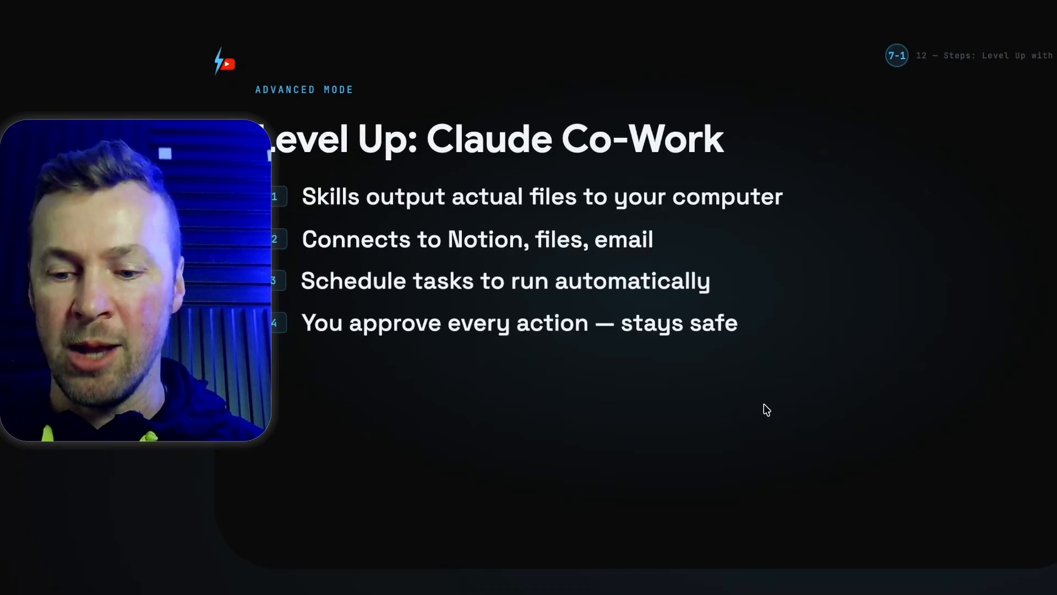
scroll(765, 404, "up", 5)
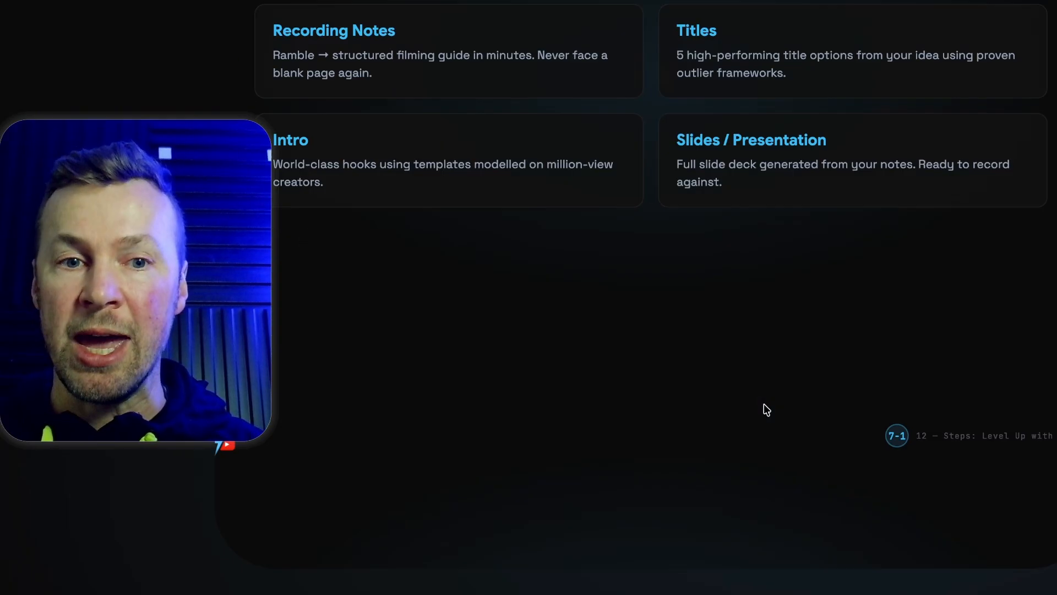
key("Up")
key("Up")
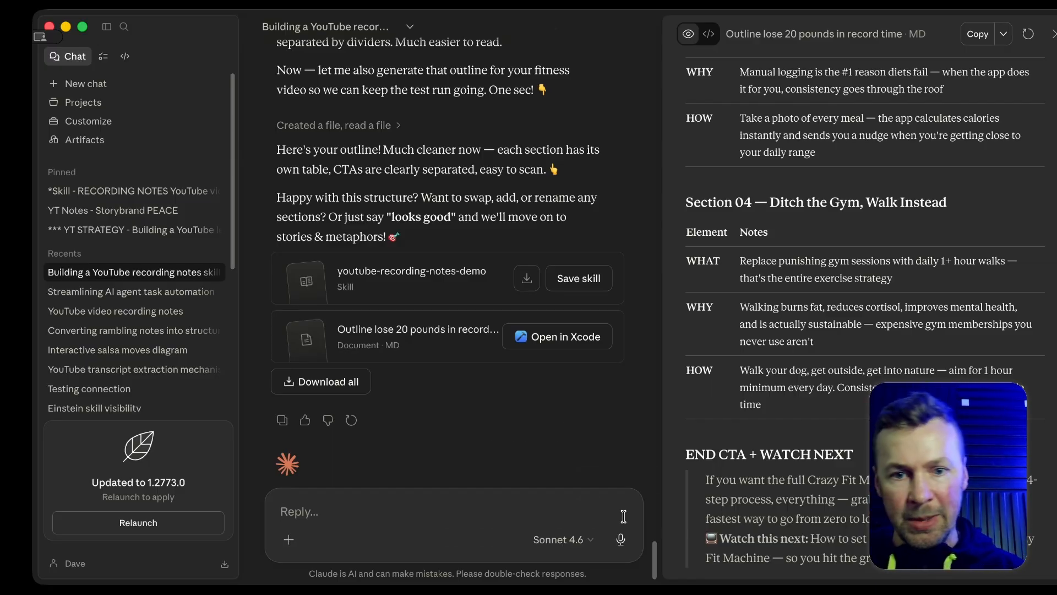
Step: Send a quick story about losing twenty-two pounds through nutrition and dog walks for any relevant section, and request the full HTML recording notes
key("alt+space")
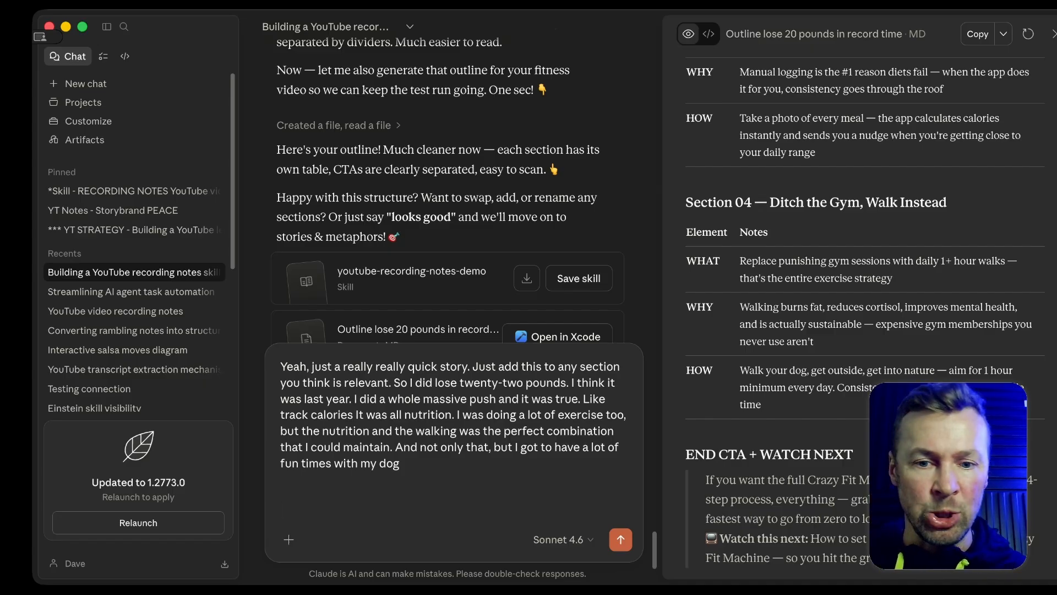
key("alt+space")
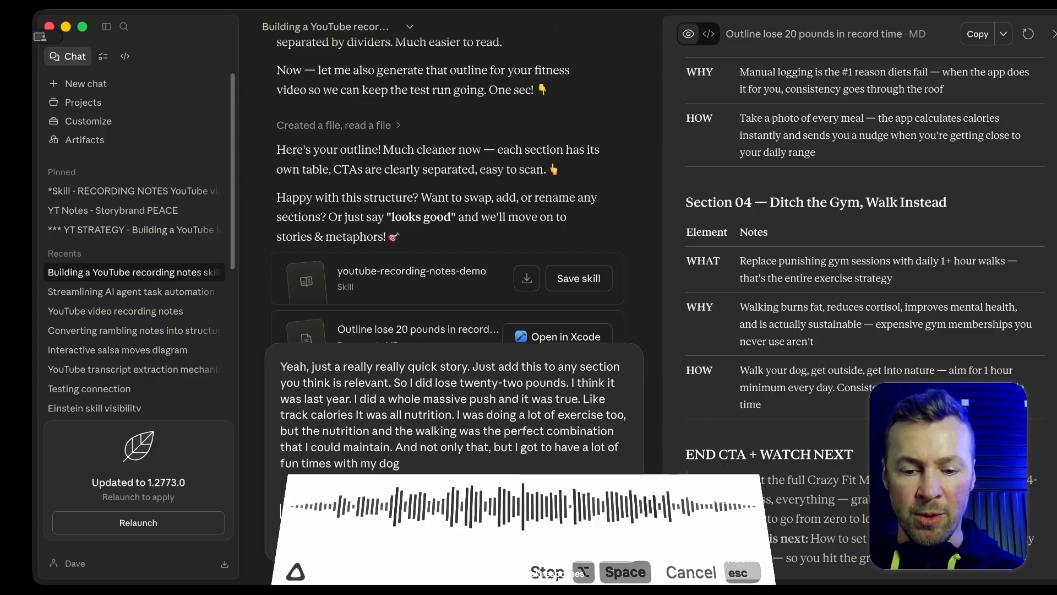
key("alt+space")
key("Return")
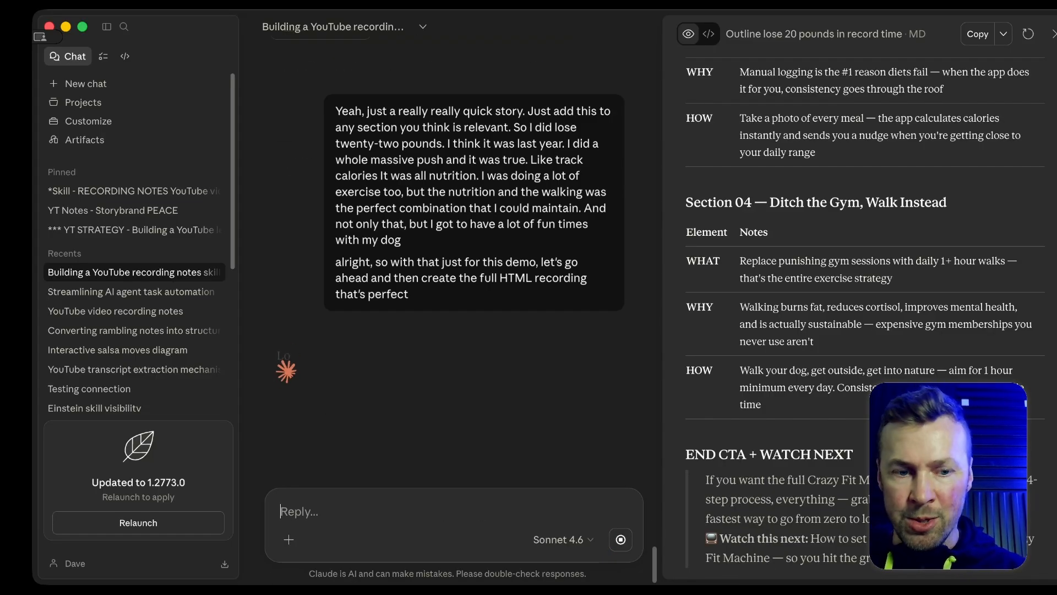